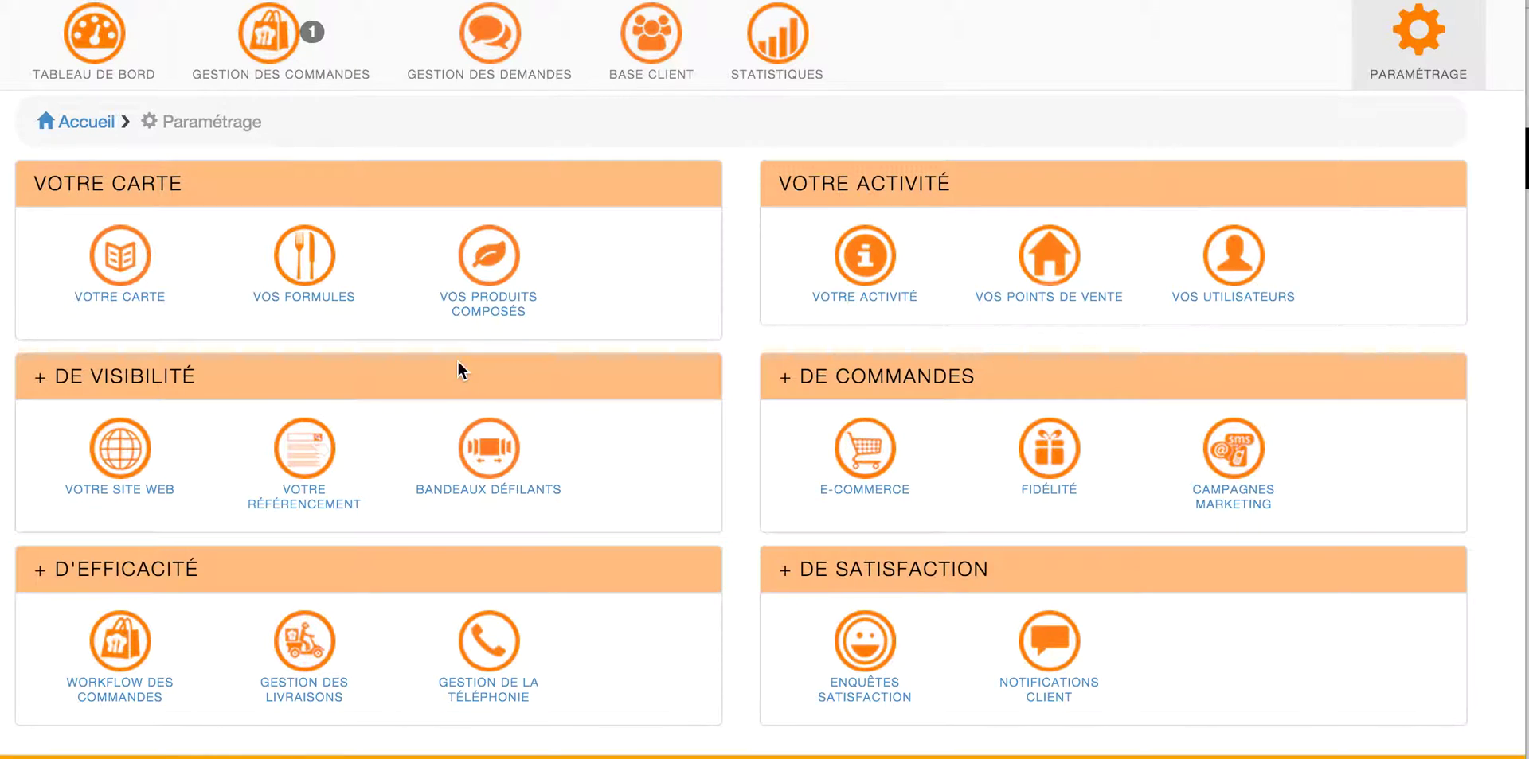
# Step: Open the Les Milles point of sale from the settings, review its delivery zone postcodes and save it
pyautogui.click(1048, 257)
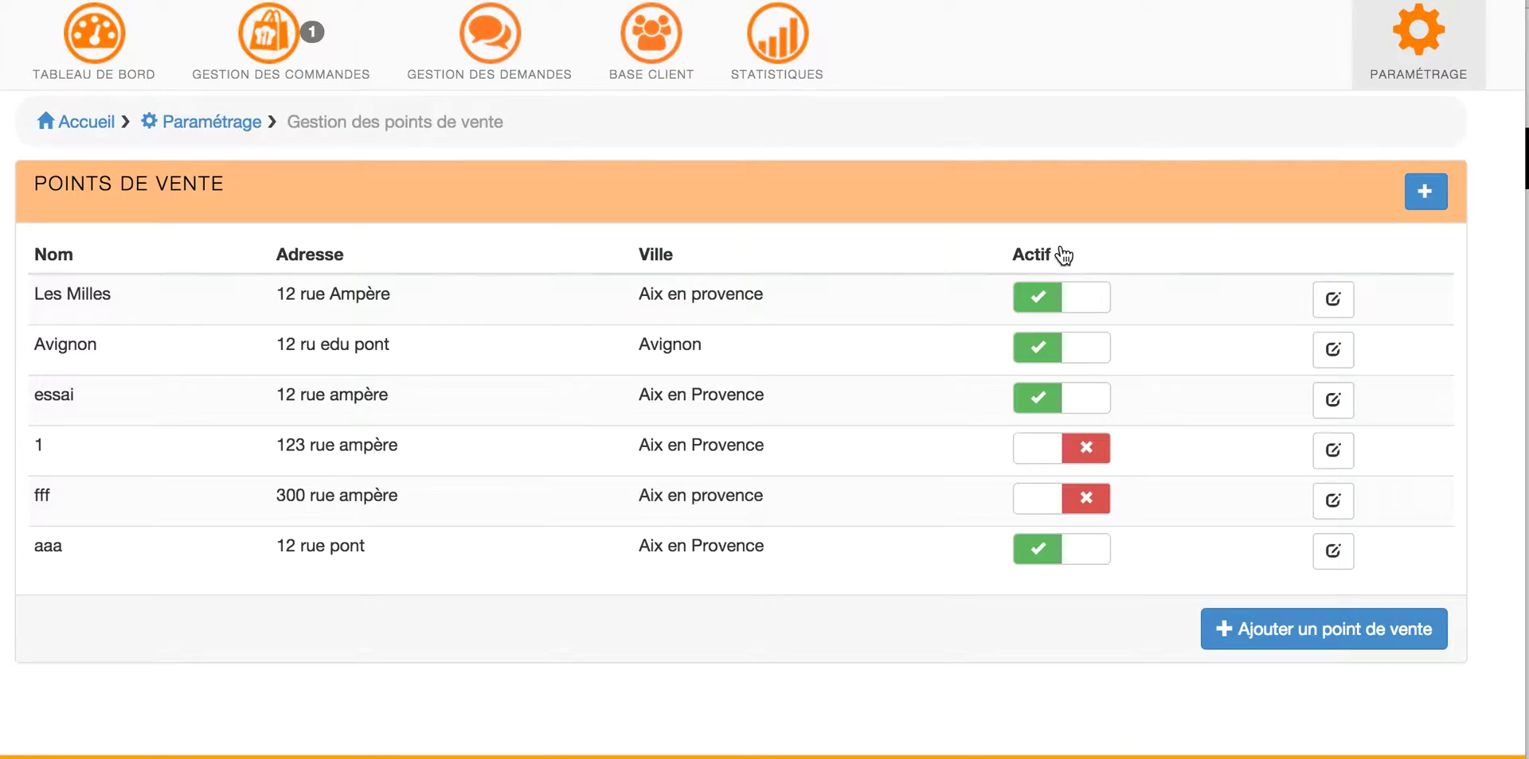
pyautogui.click(1334, 301)
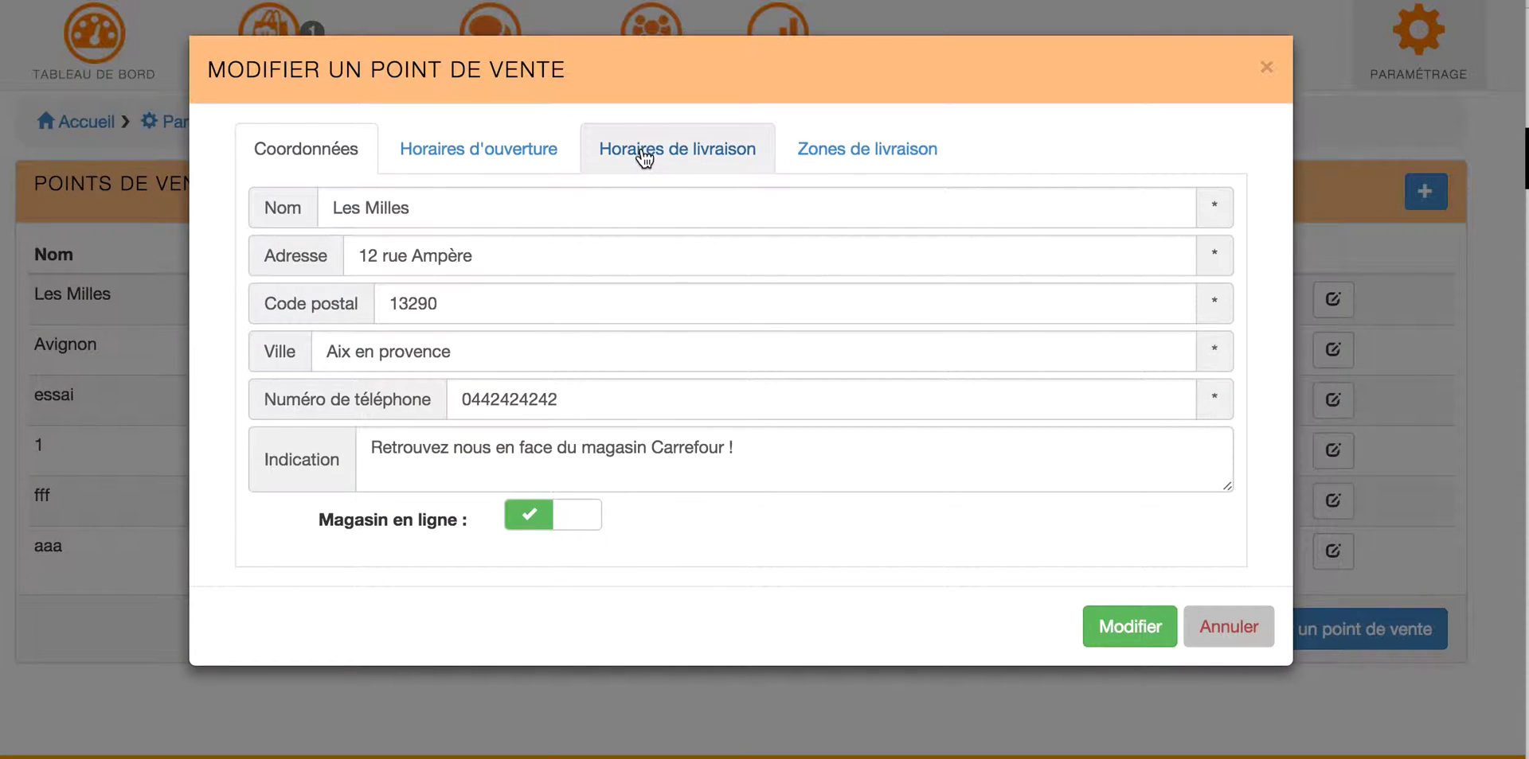
pyautogui.click(840, 149)
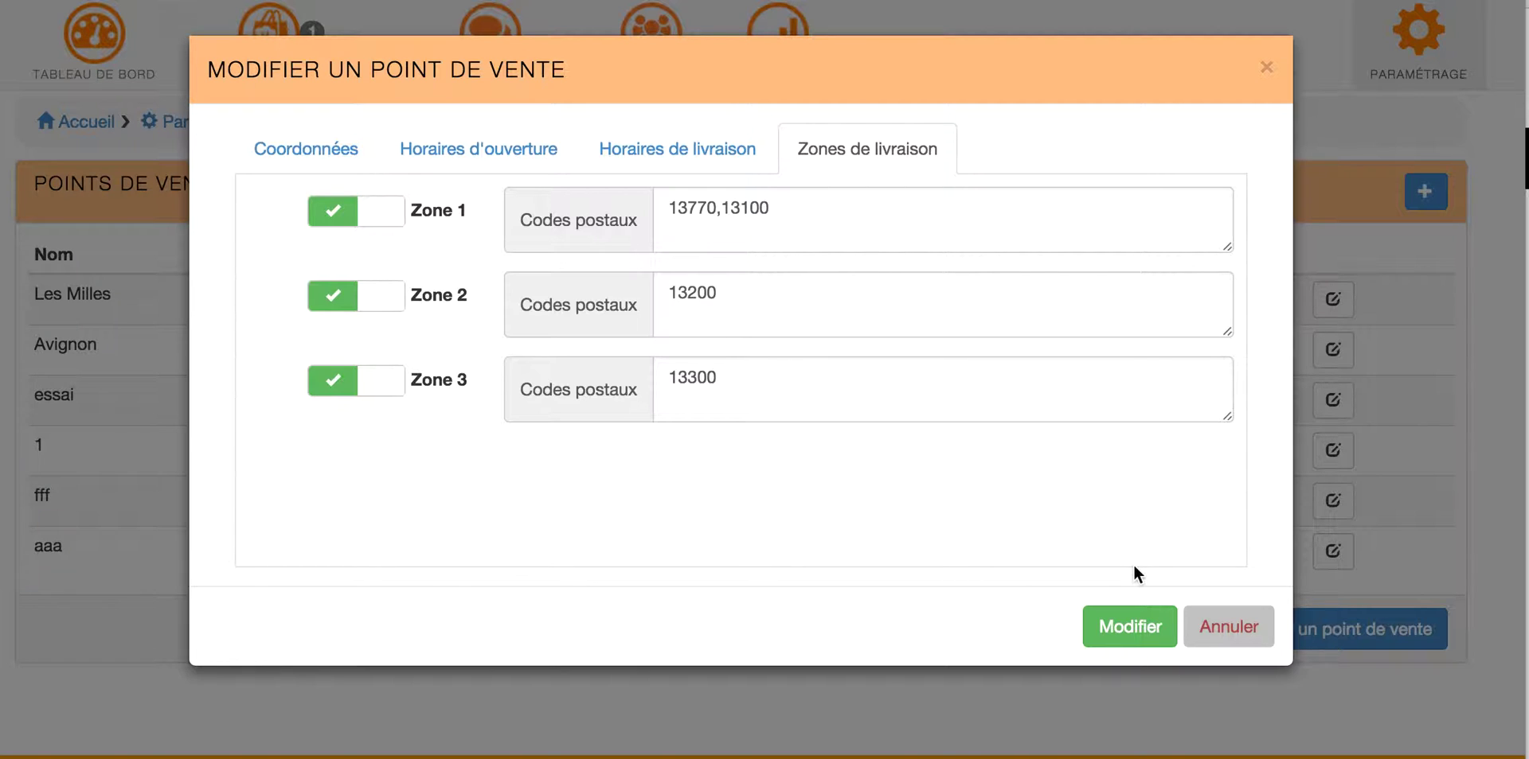
pyautogui.click(1141, 626)
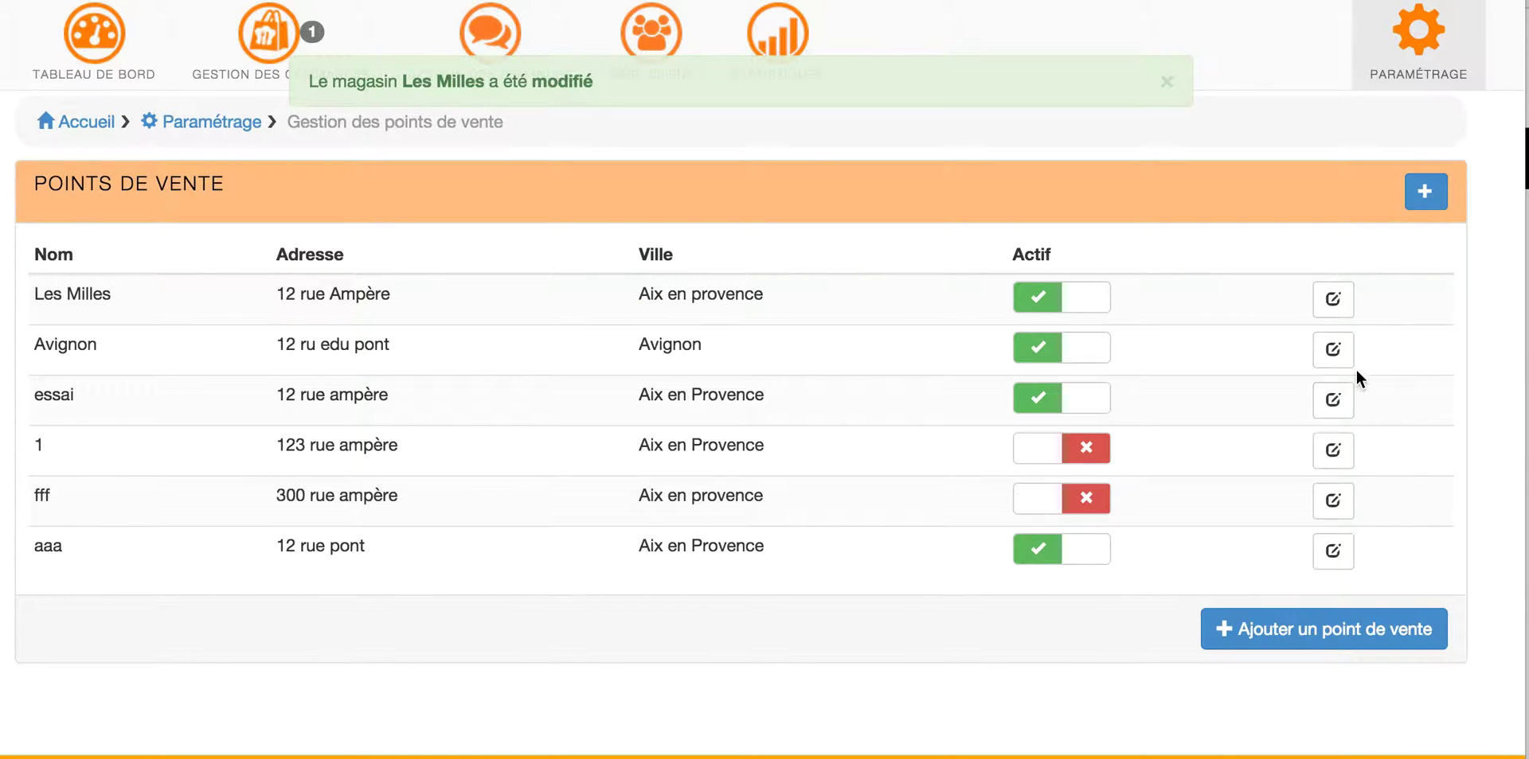
# Step: Open the Avignon point of sale, review its delivery zone postcodes and save it
pyautogui.click(1333, 352)
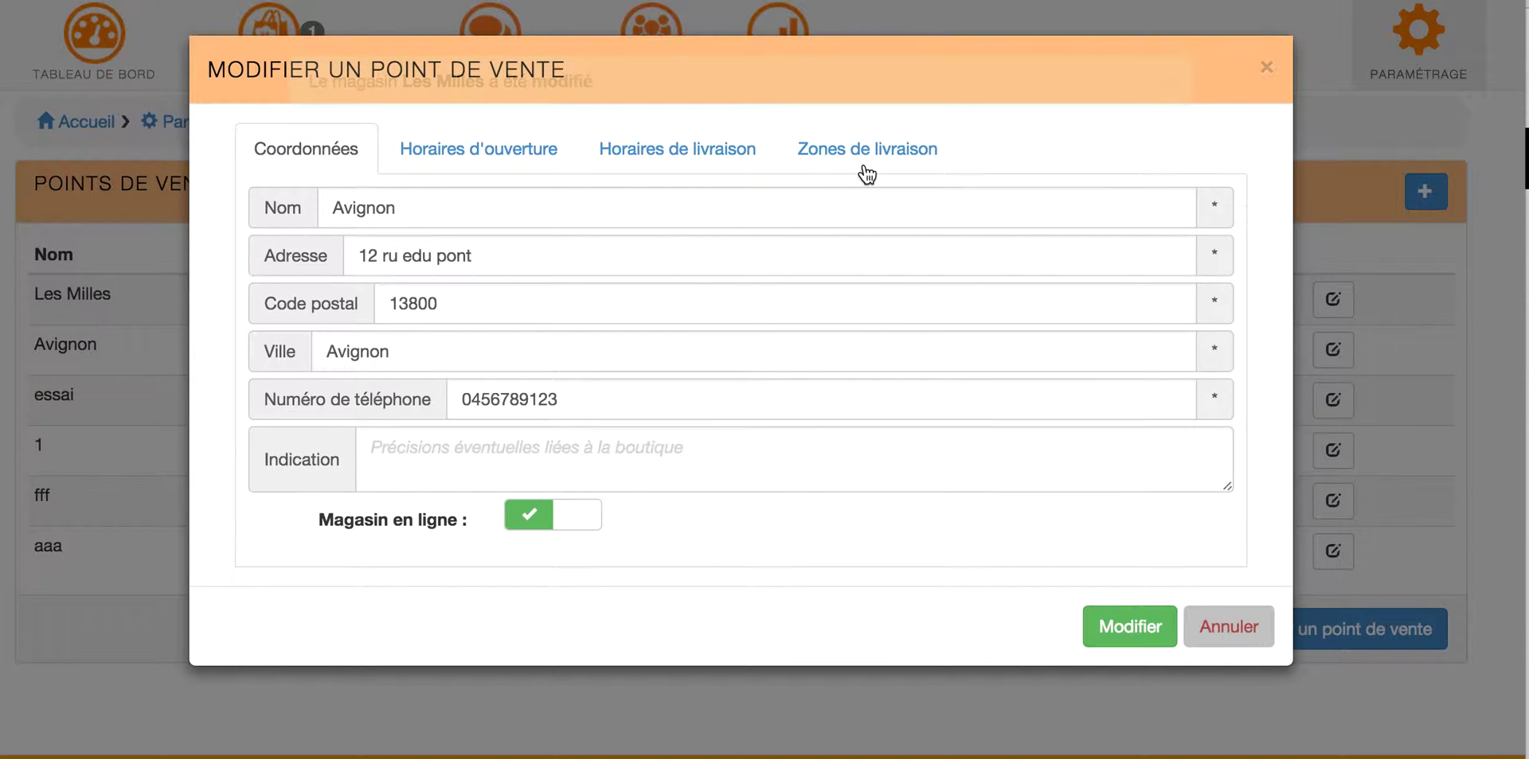
pyautogui.click(864, 162)
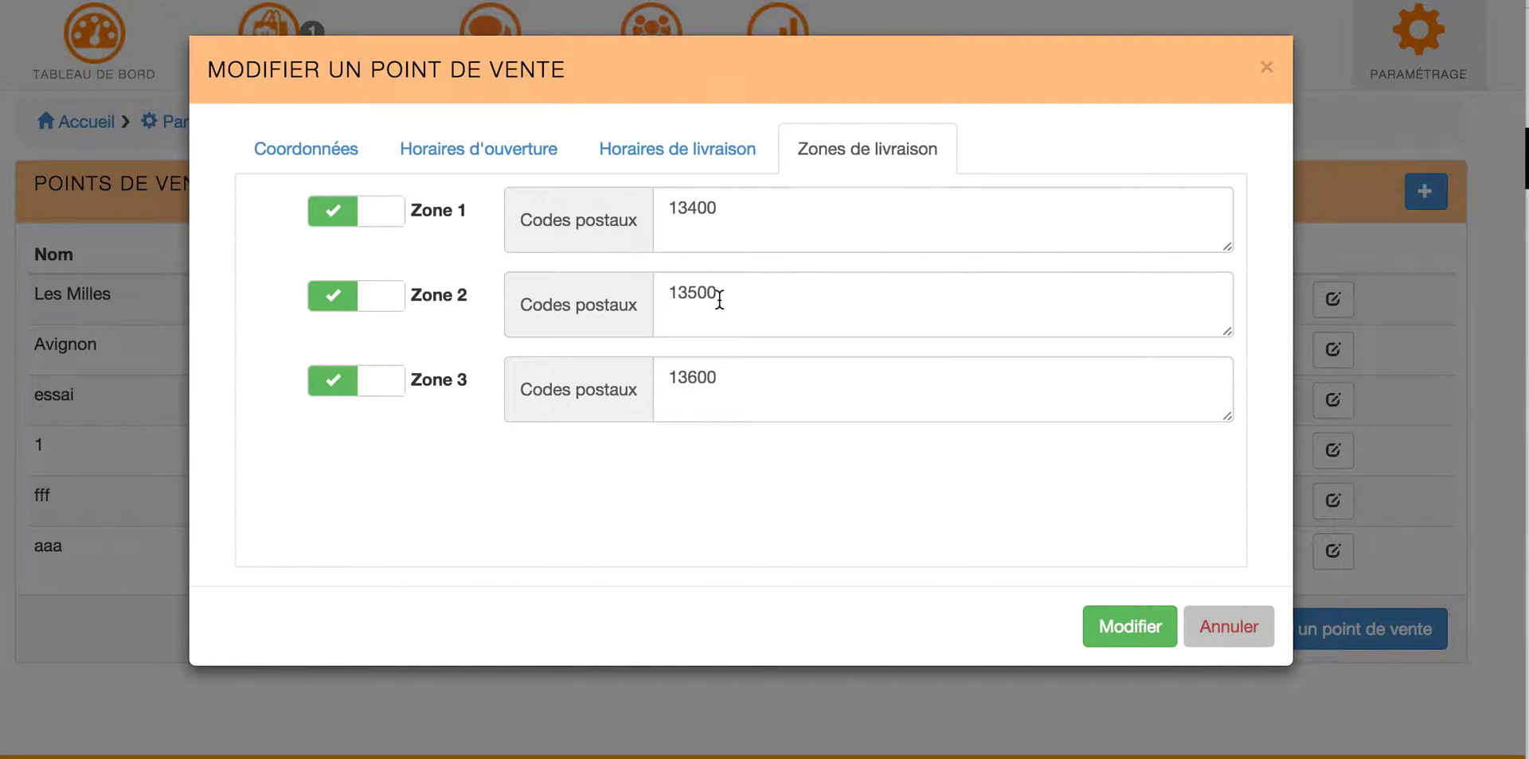
pyautogui.click(1144, 647)
# Step: In the delivery management settings, keep Livraison zone 1 as the Zone 1 product and validate the delivery costs
pyautogui.click(1401, 56)
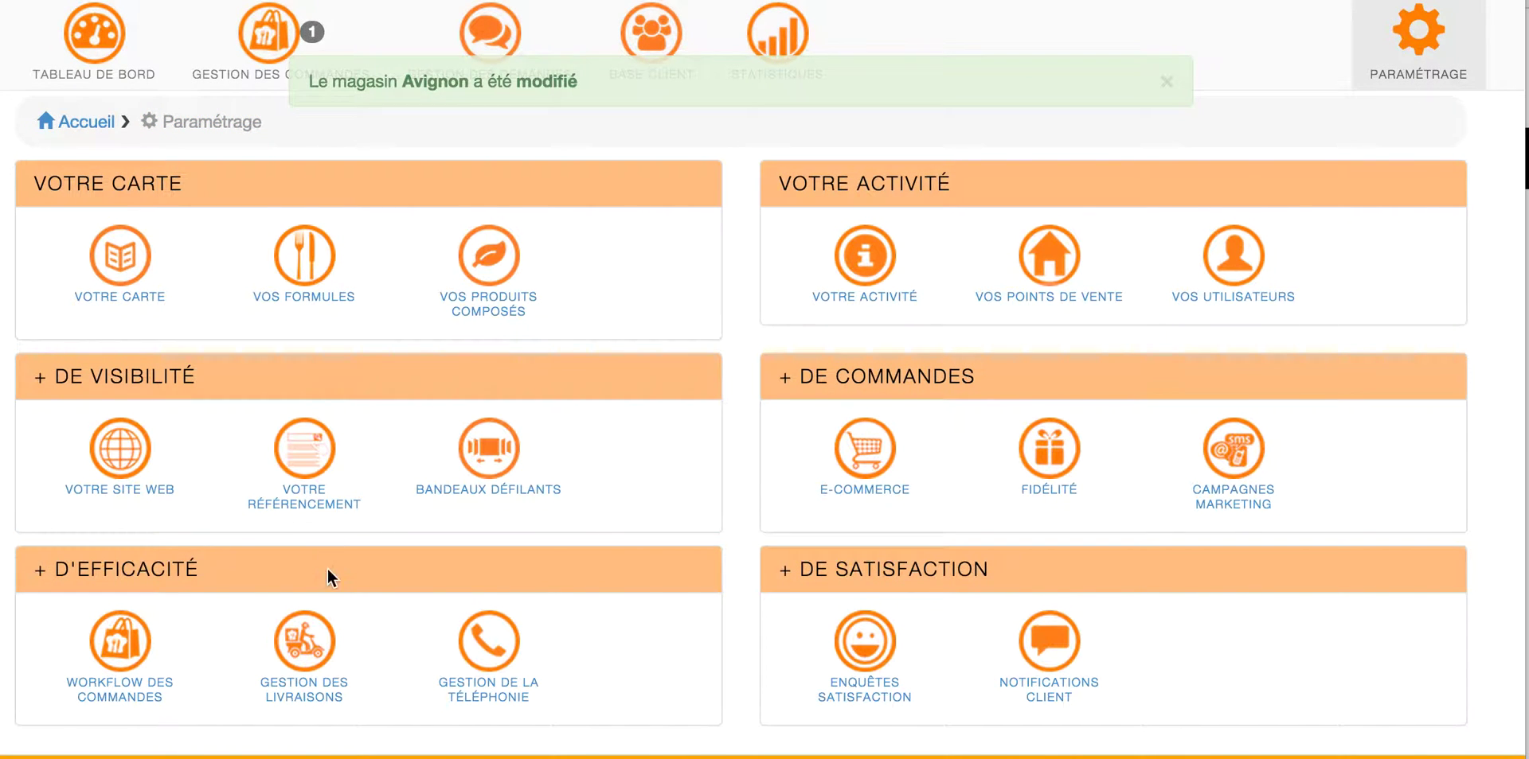
pyautogui.click(303, 643)
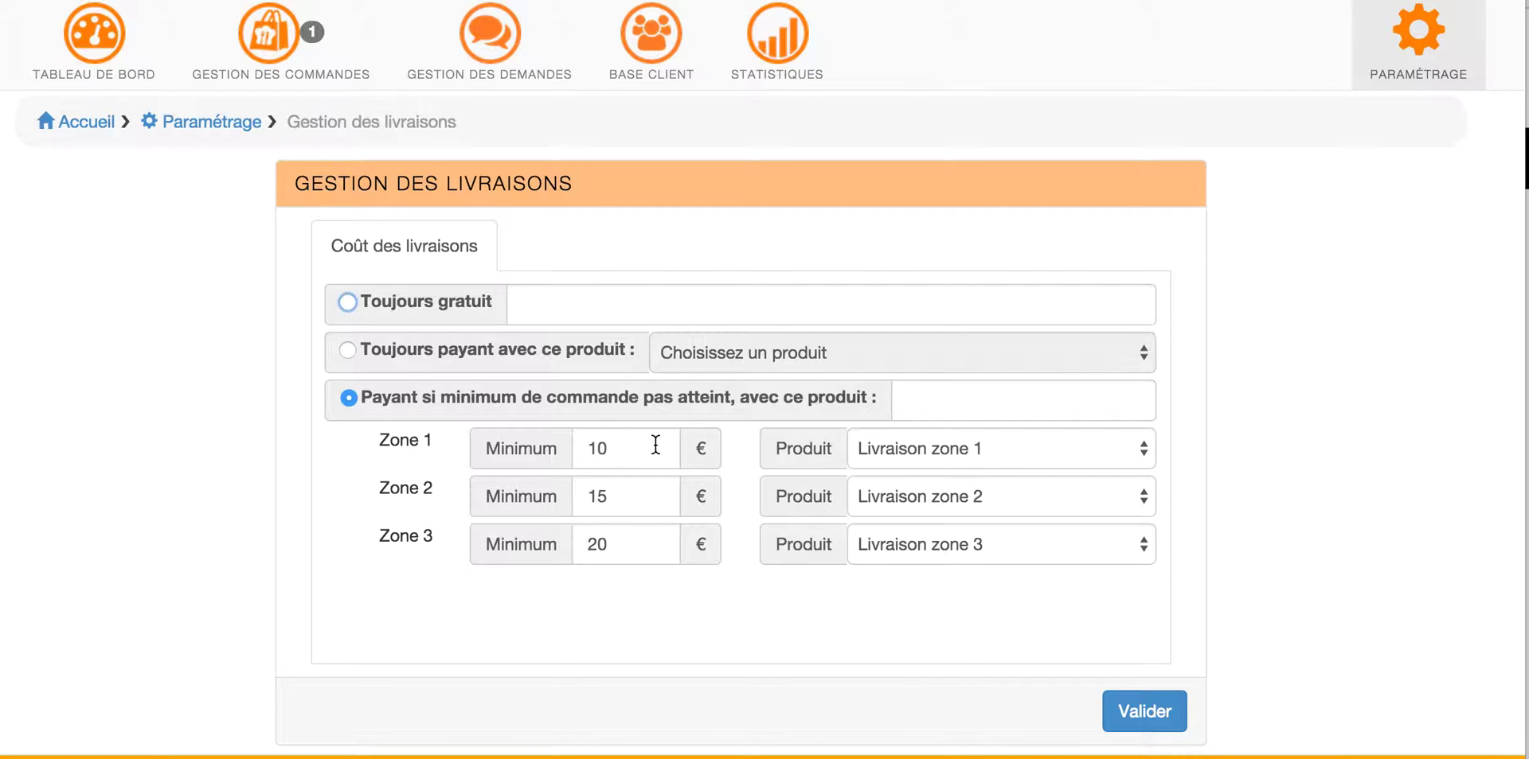
pyautogui.click(892, 455)
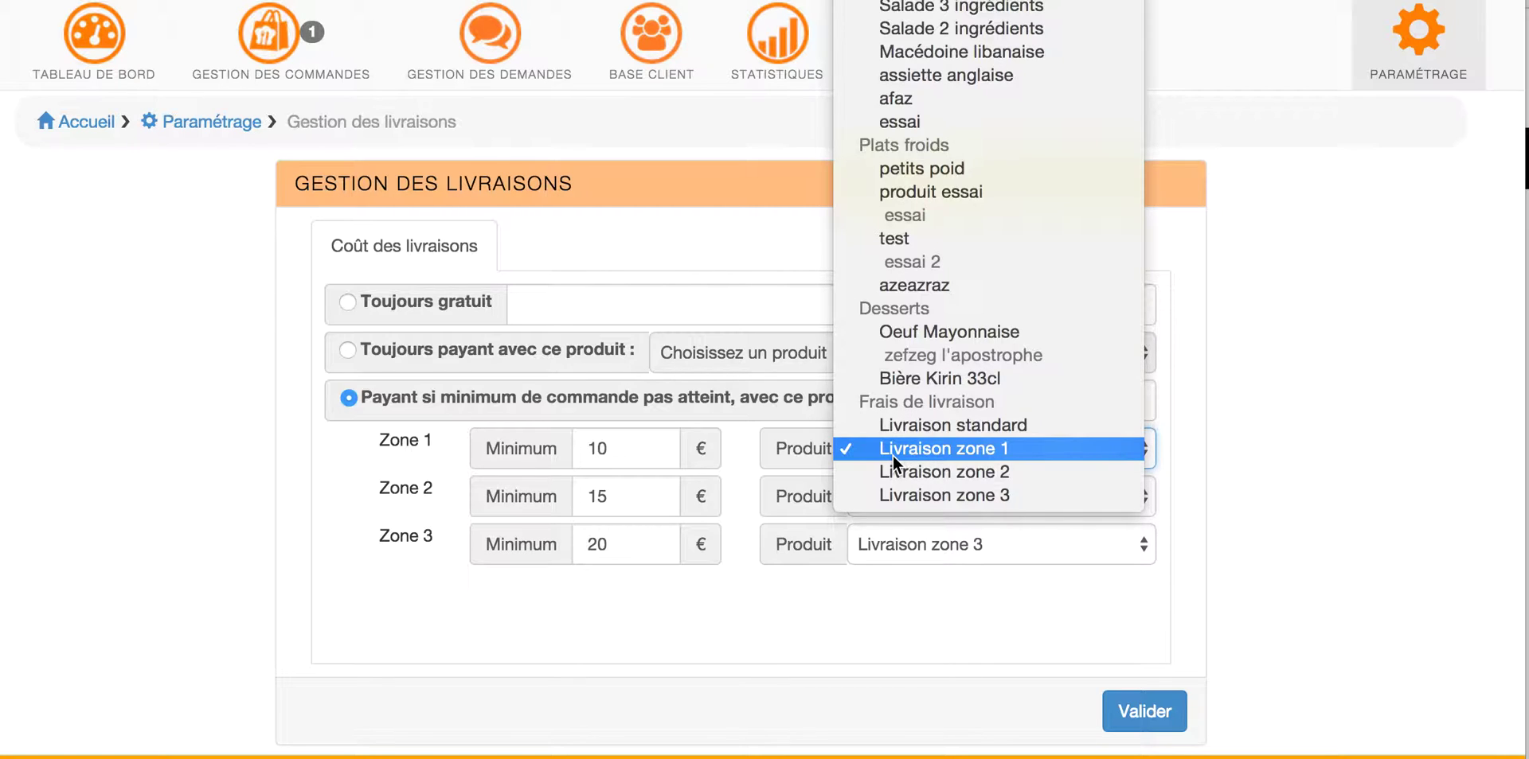
pyautogui.click(892, 455)
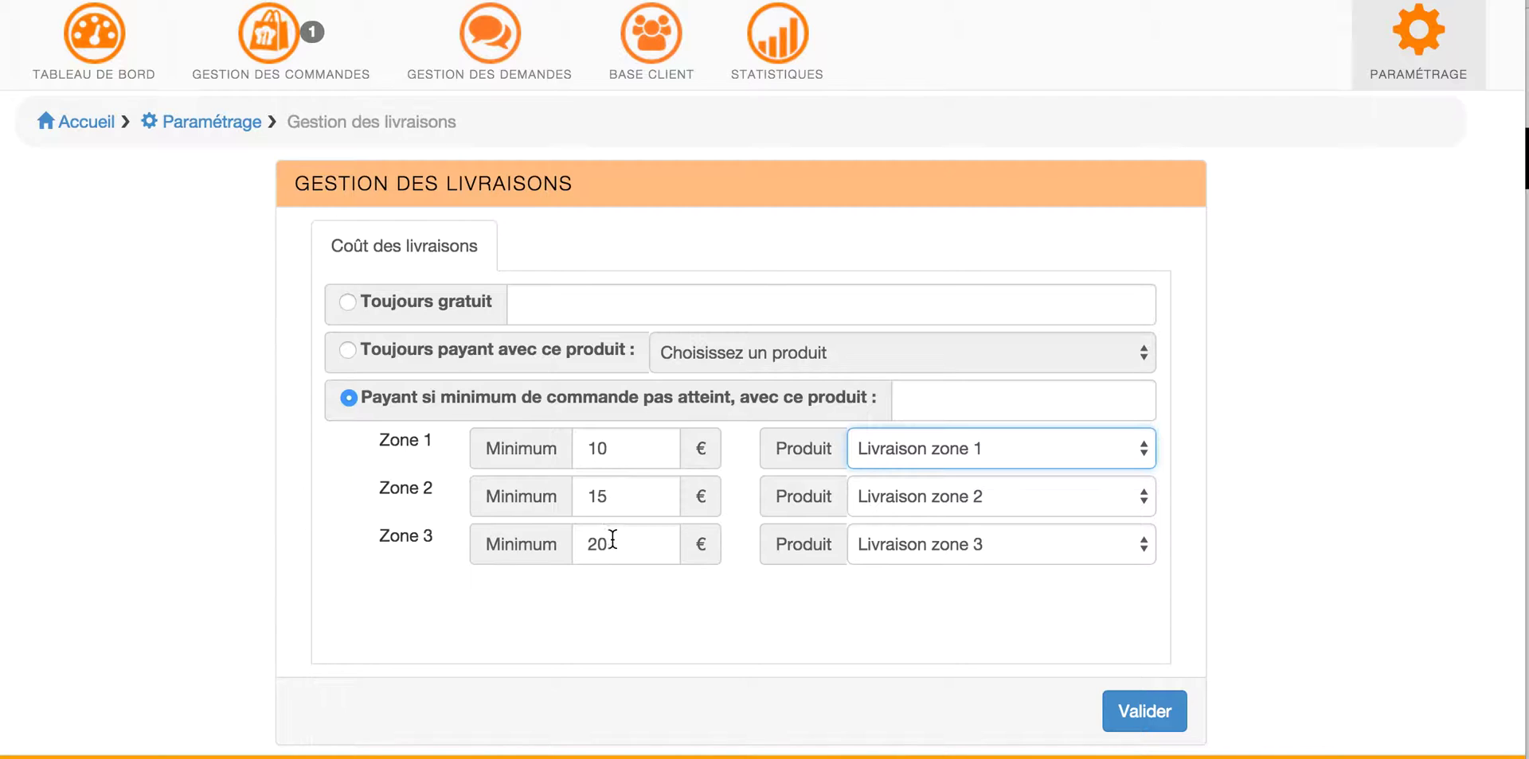
pyautogui.click(1124, 711)
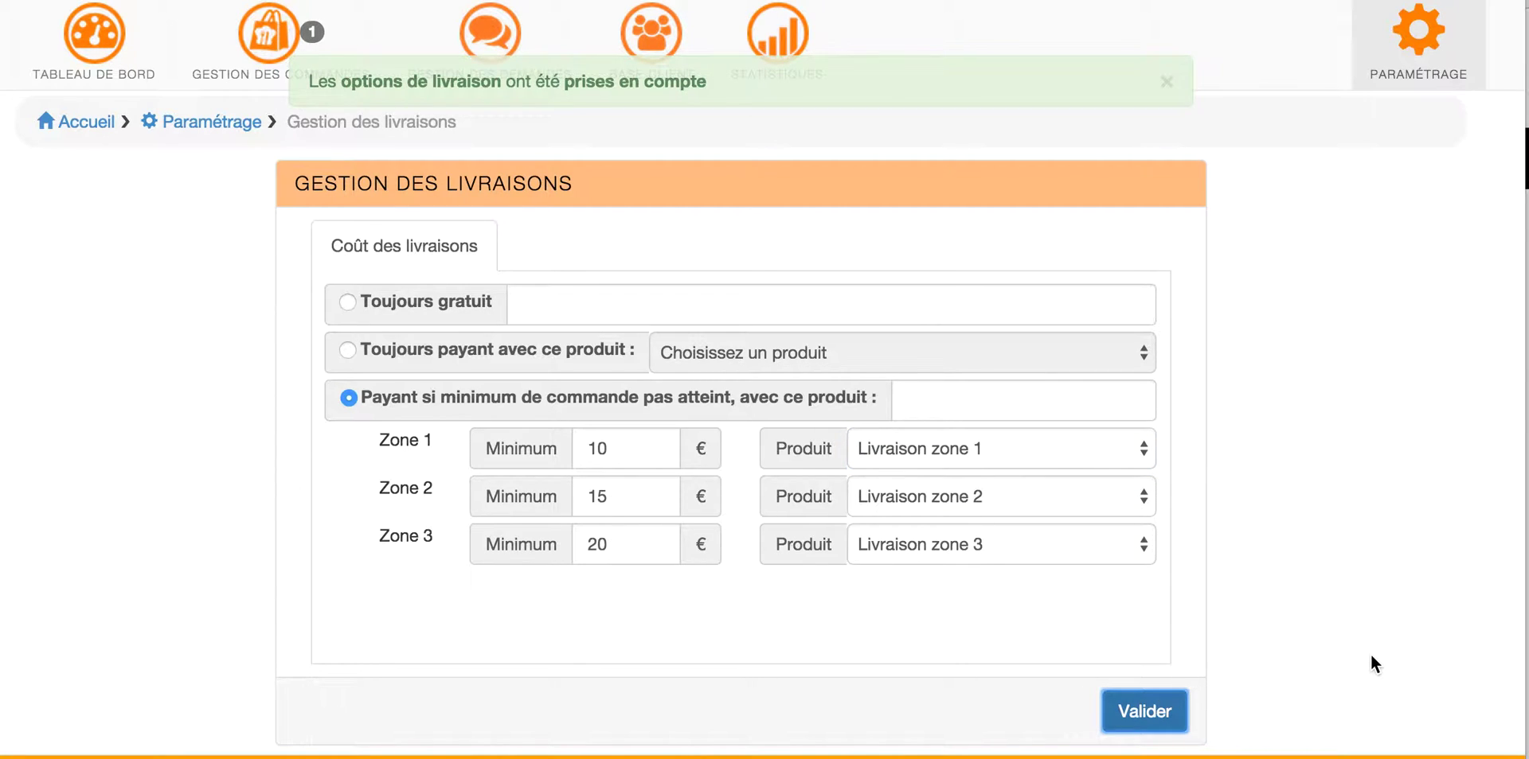
# Step: Look up the existing customer by phone number in the customer base and create a new basket for their order
pyautogui.click(651, 44)
pyautogui.write('0787')
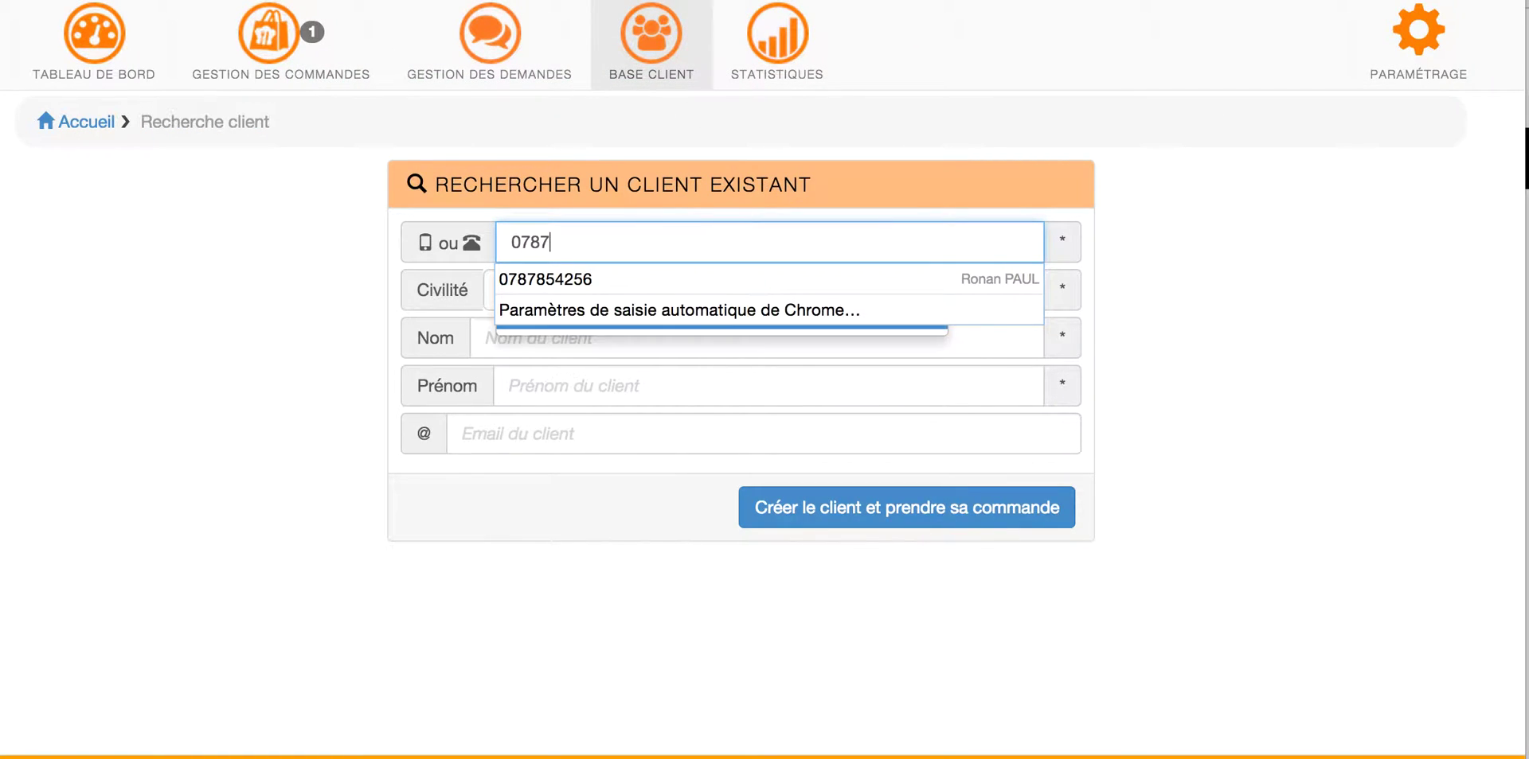
pyautogui.press('Down')
pyautogui.press('Return')
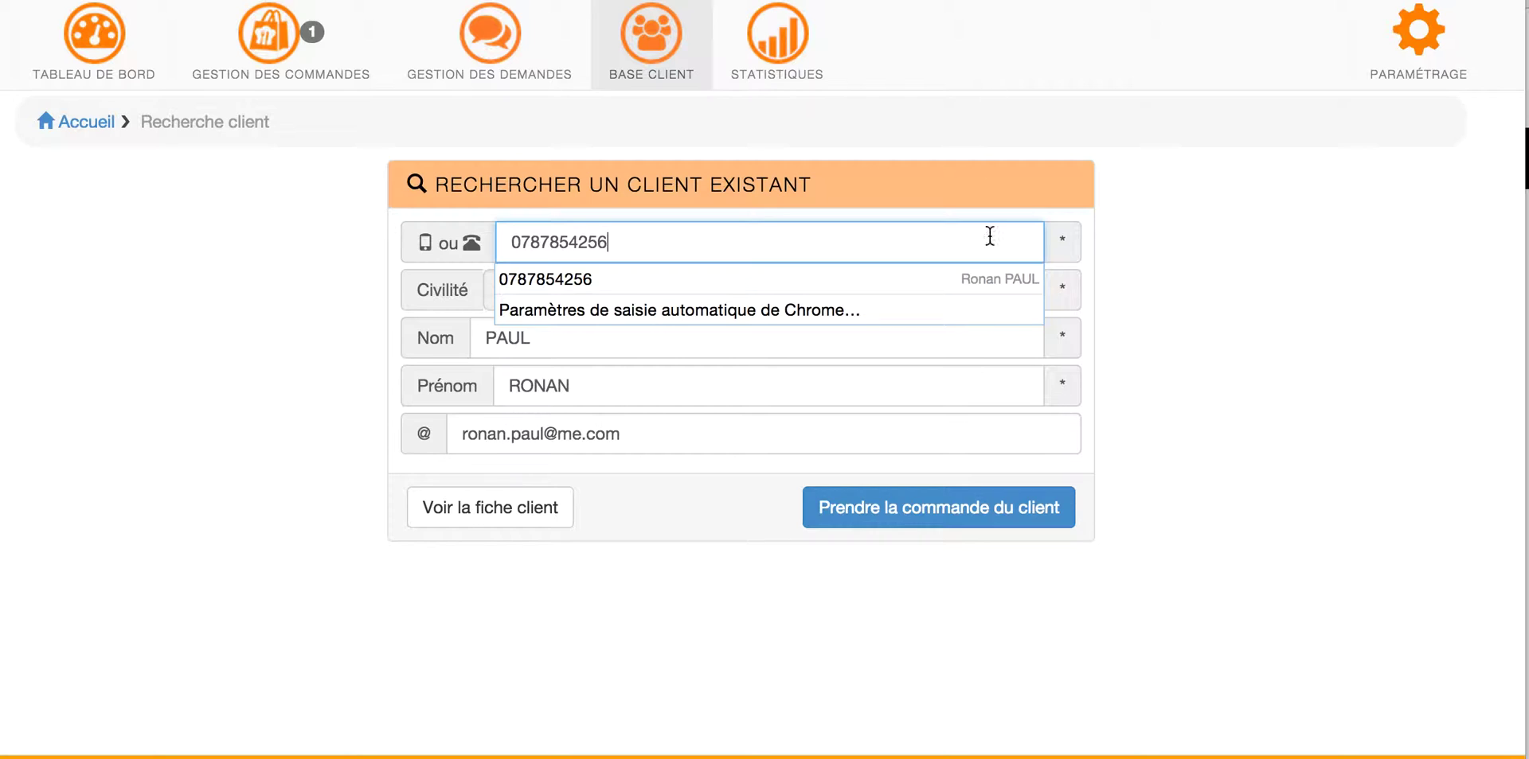
pyautogui.click(982, 499)
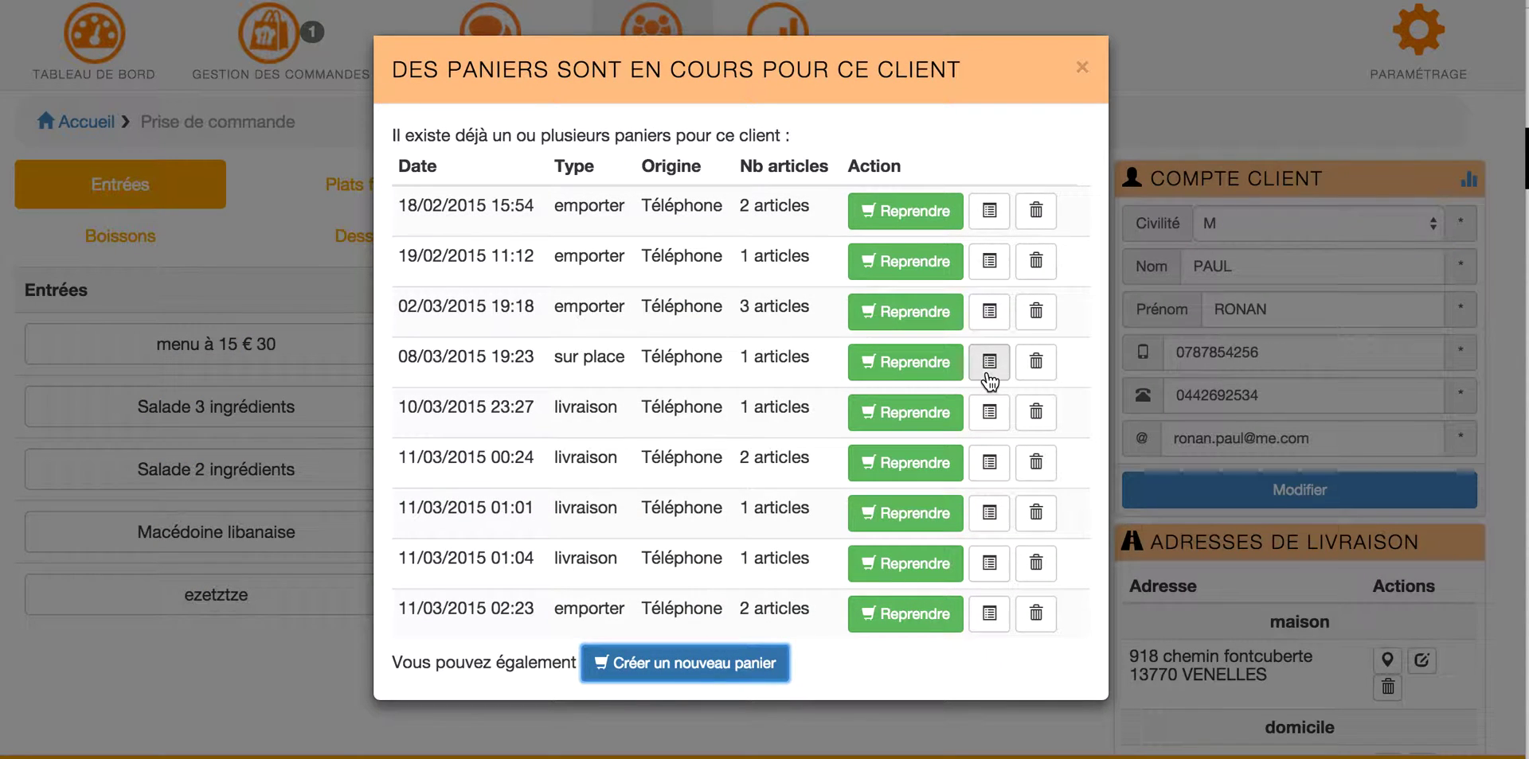
pyautogui.click(729, 663)
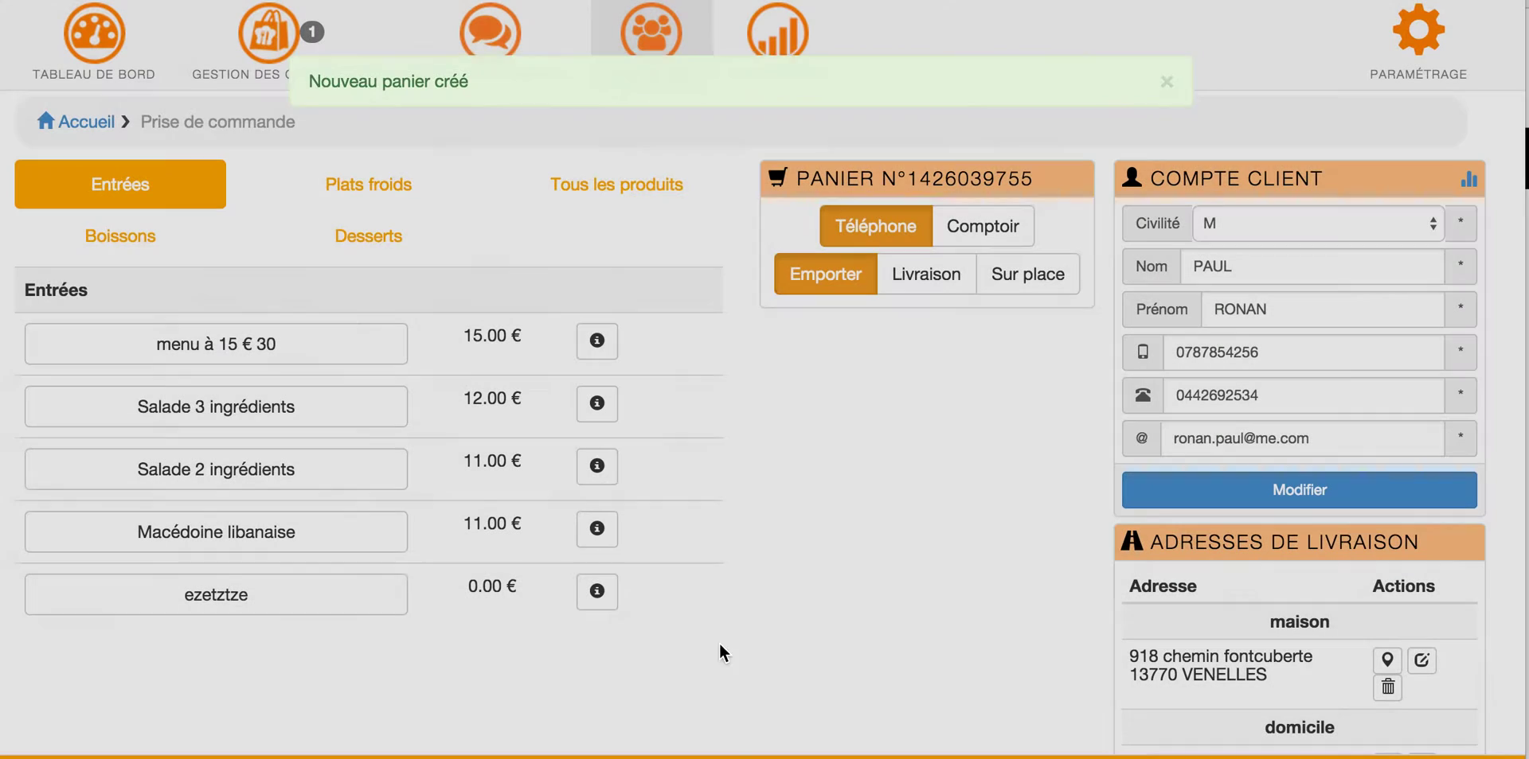
# Step: Set the basket to Livraison, add one Oeuf Mayonnaise from the desserts and validate the basket
pyautogui.click(913, 288)
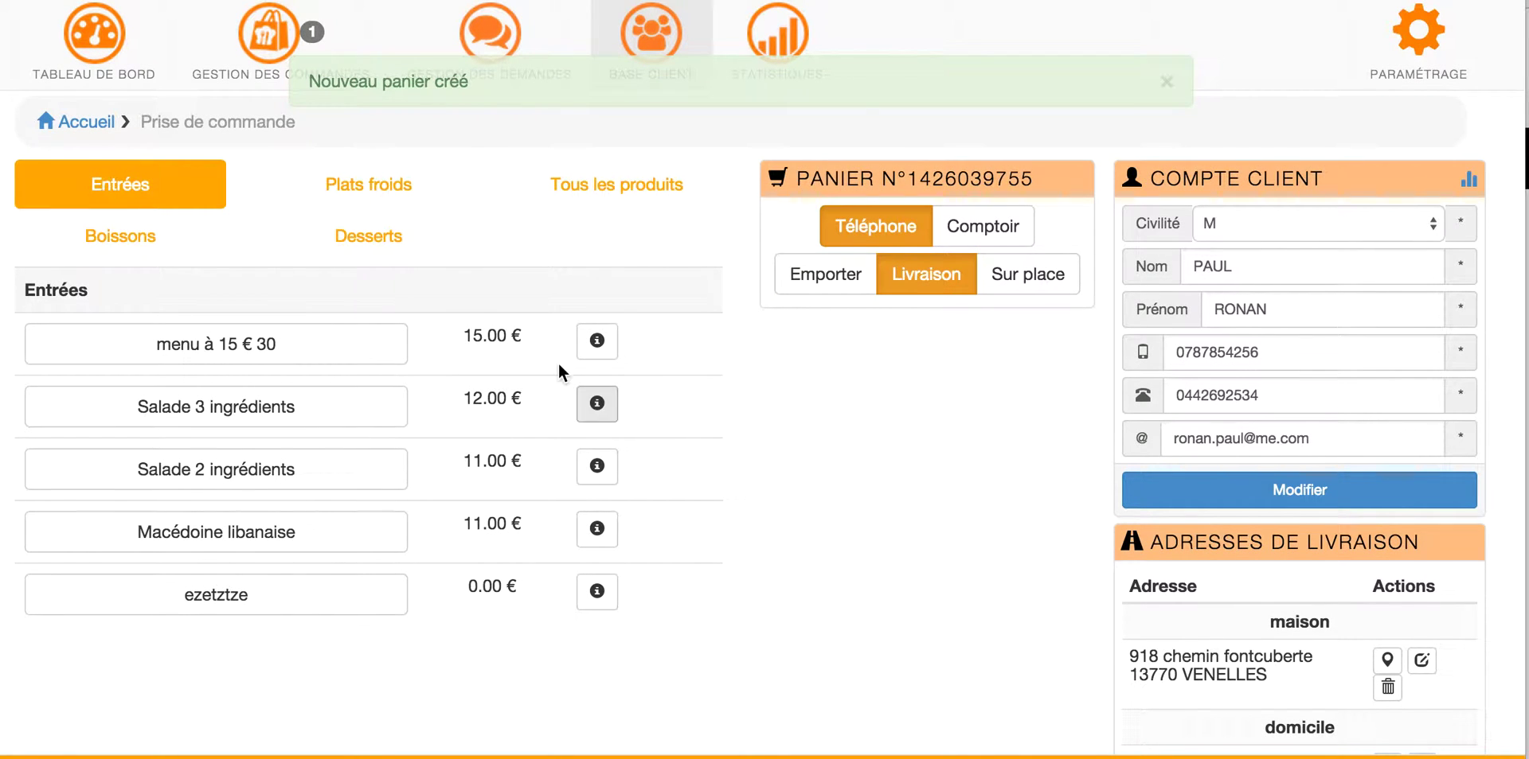
pyautogui.click(138, 251)
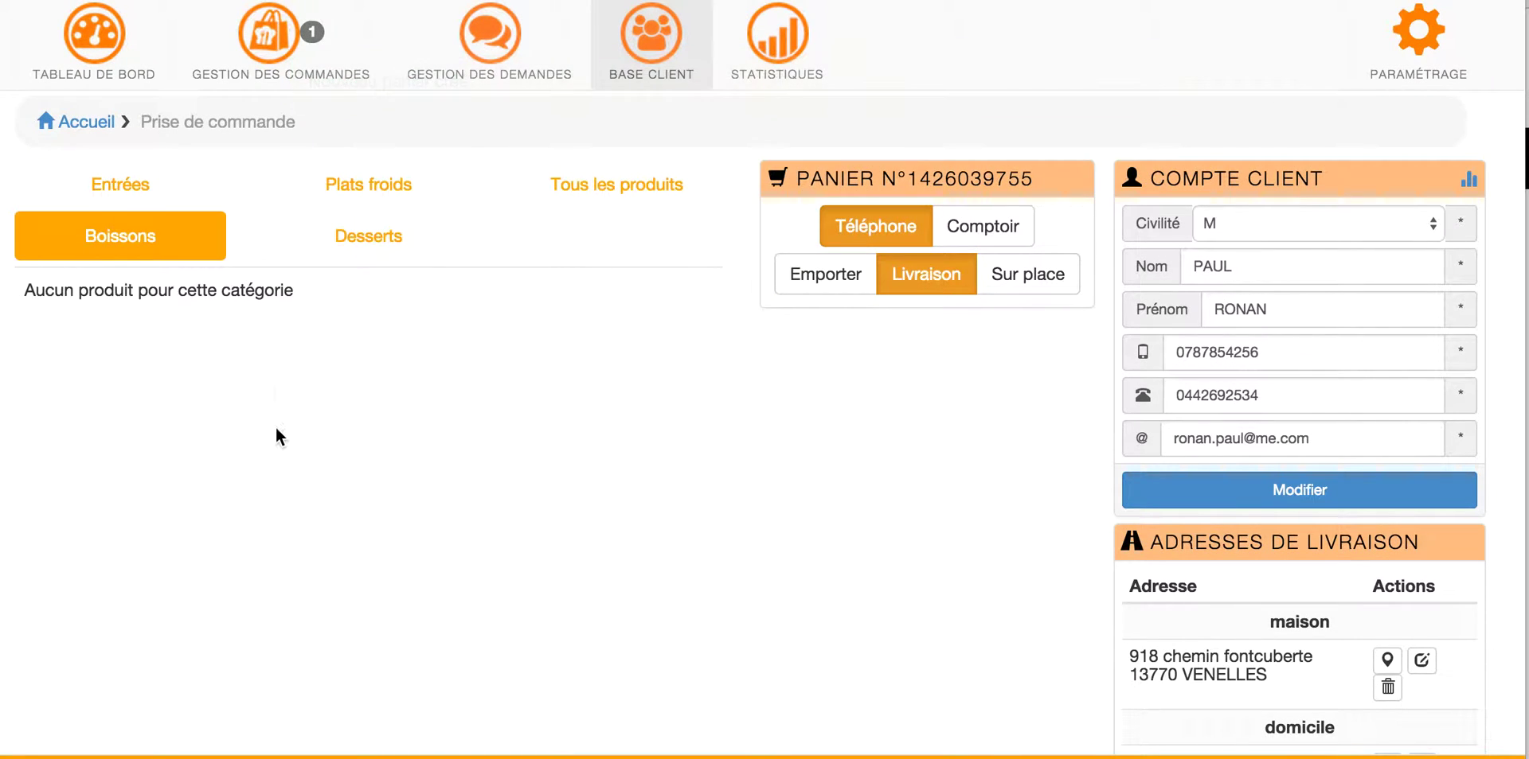
pyautogui.click(377, 233)
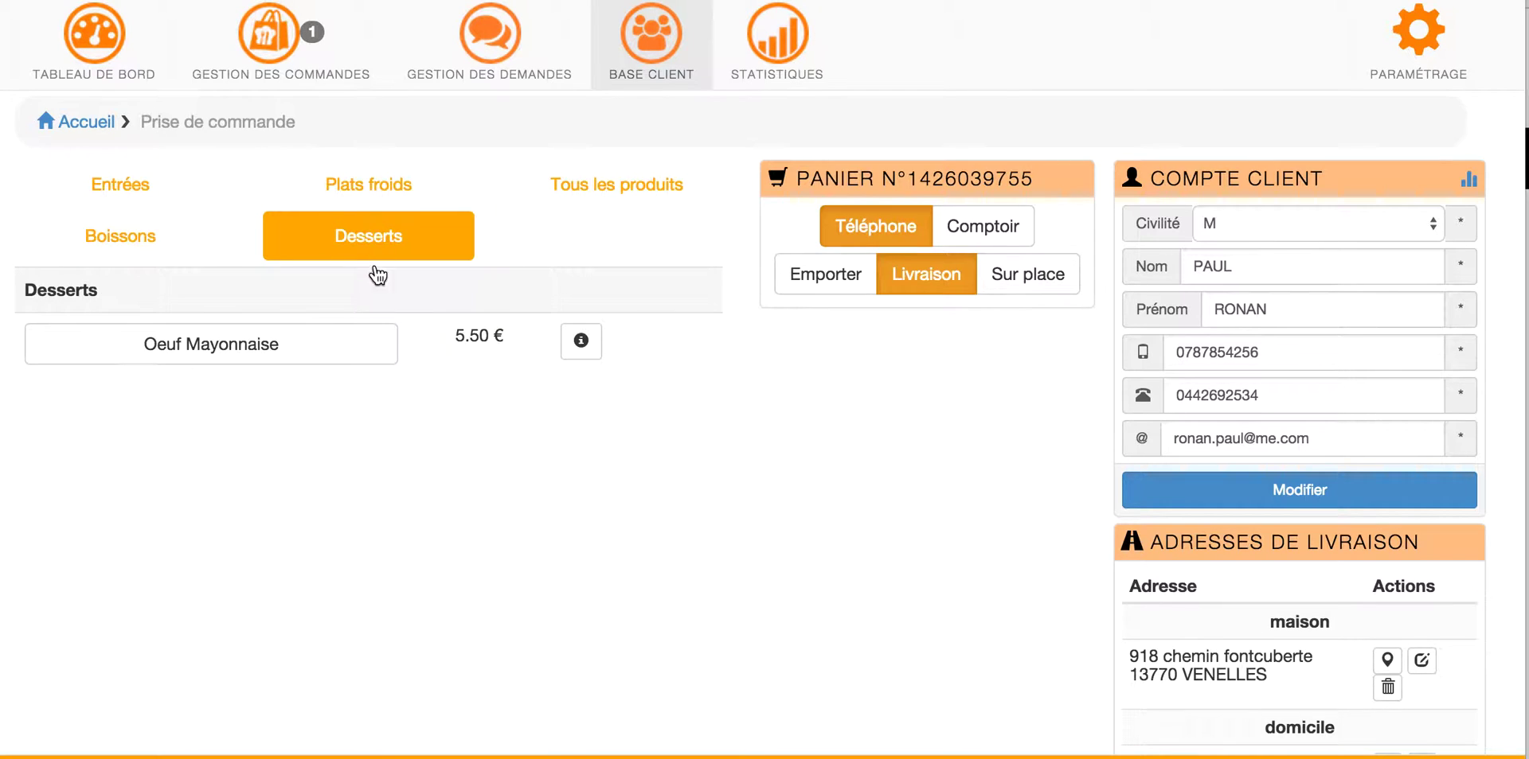
pyautogui.click(338, 342)
pyautogui.click(340, 347)
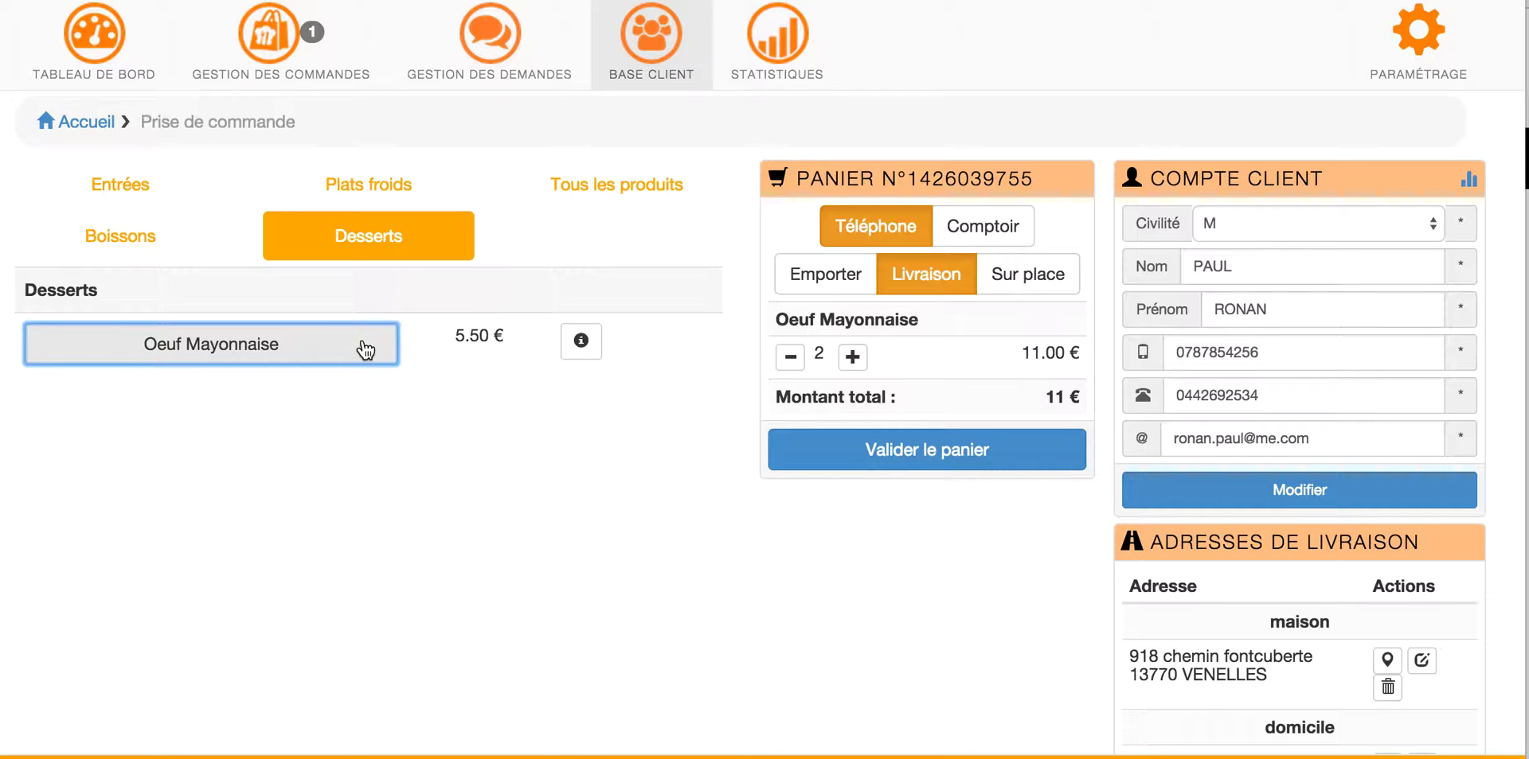
pyautogui.click(788, 358)
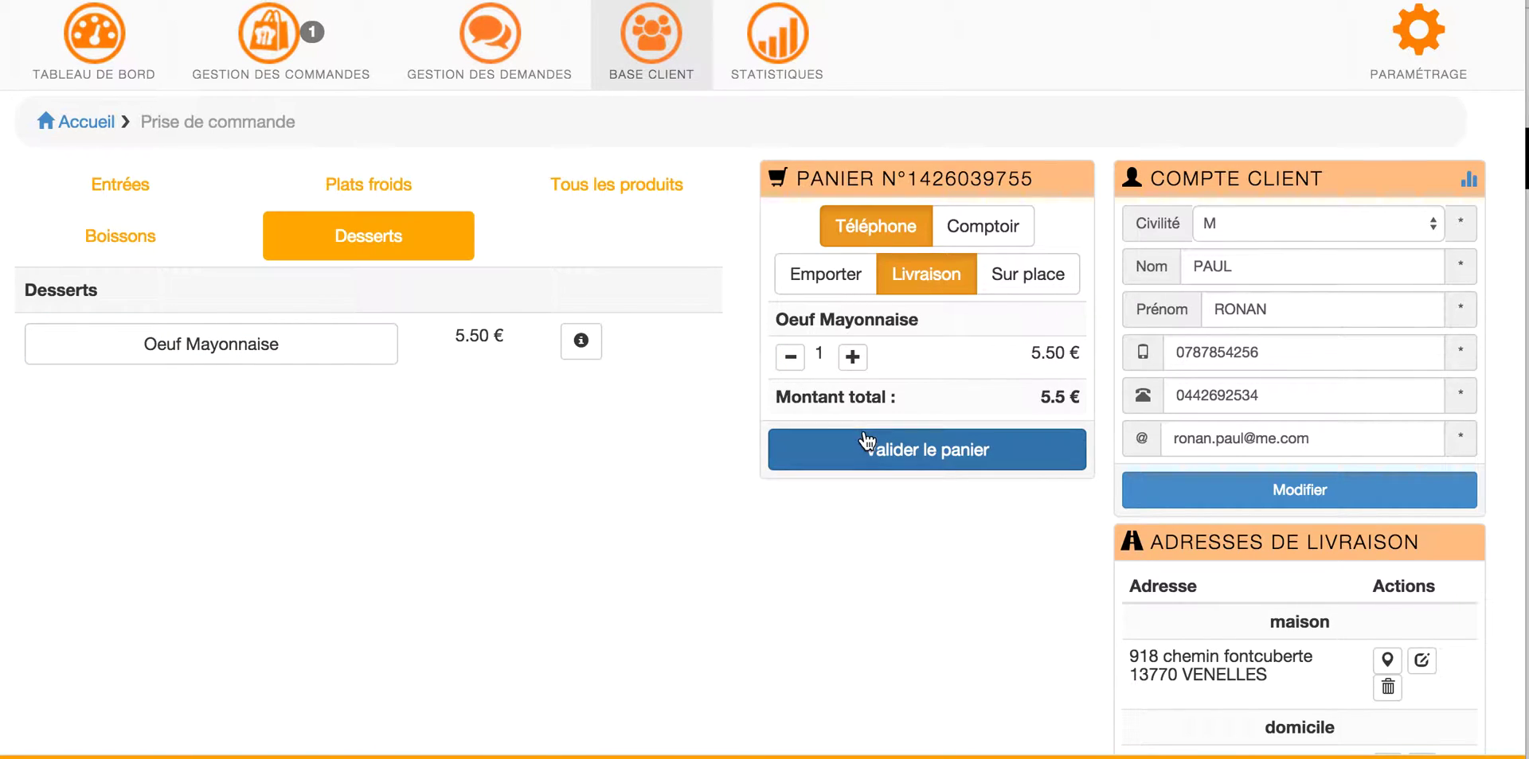
pyautogui.click(895, 452)
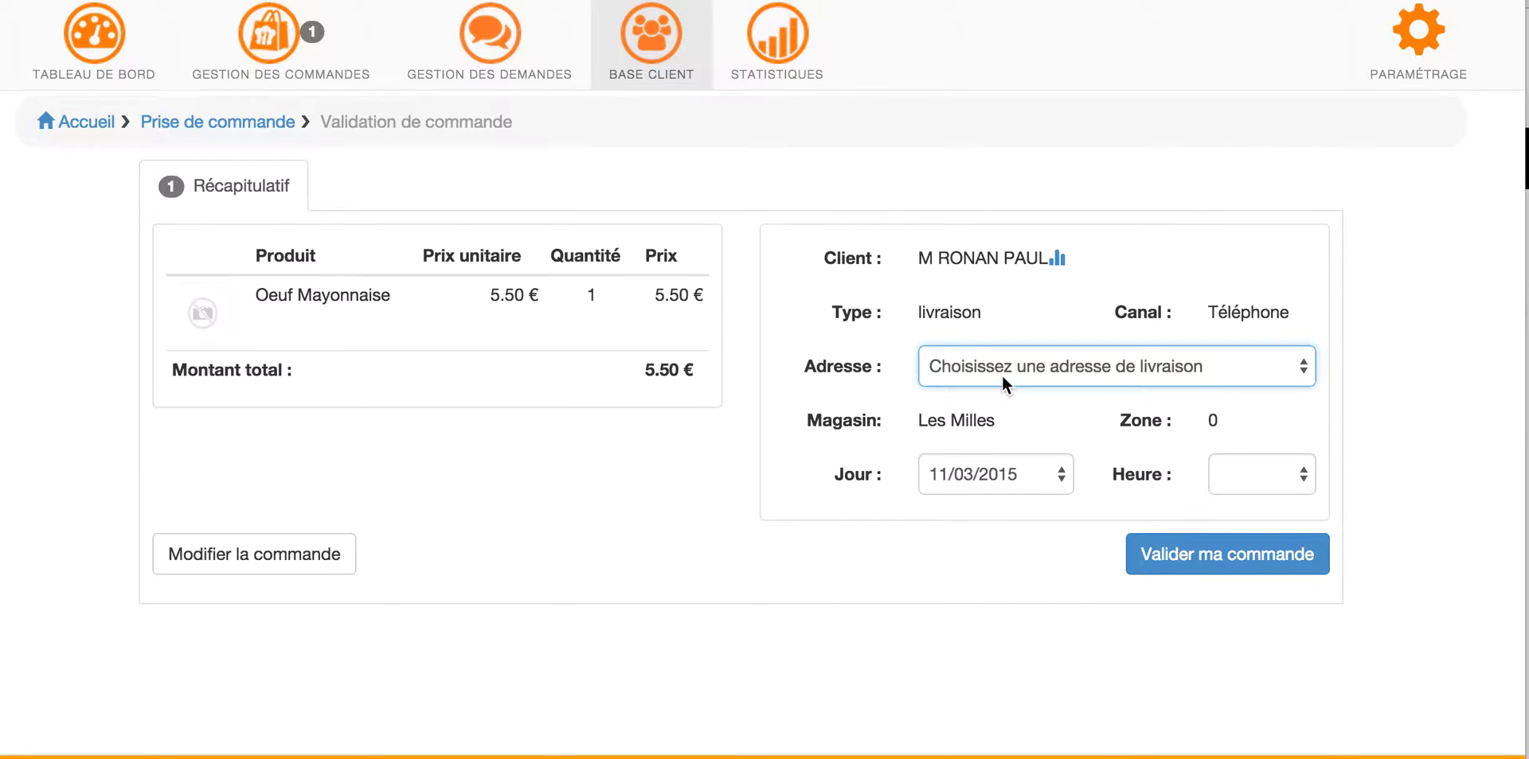
# Step: Choose the customer's Aix-en-Provence delivery address for the order and check the store assigned to it
pyautogui.click(1003, 374)
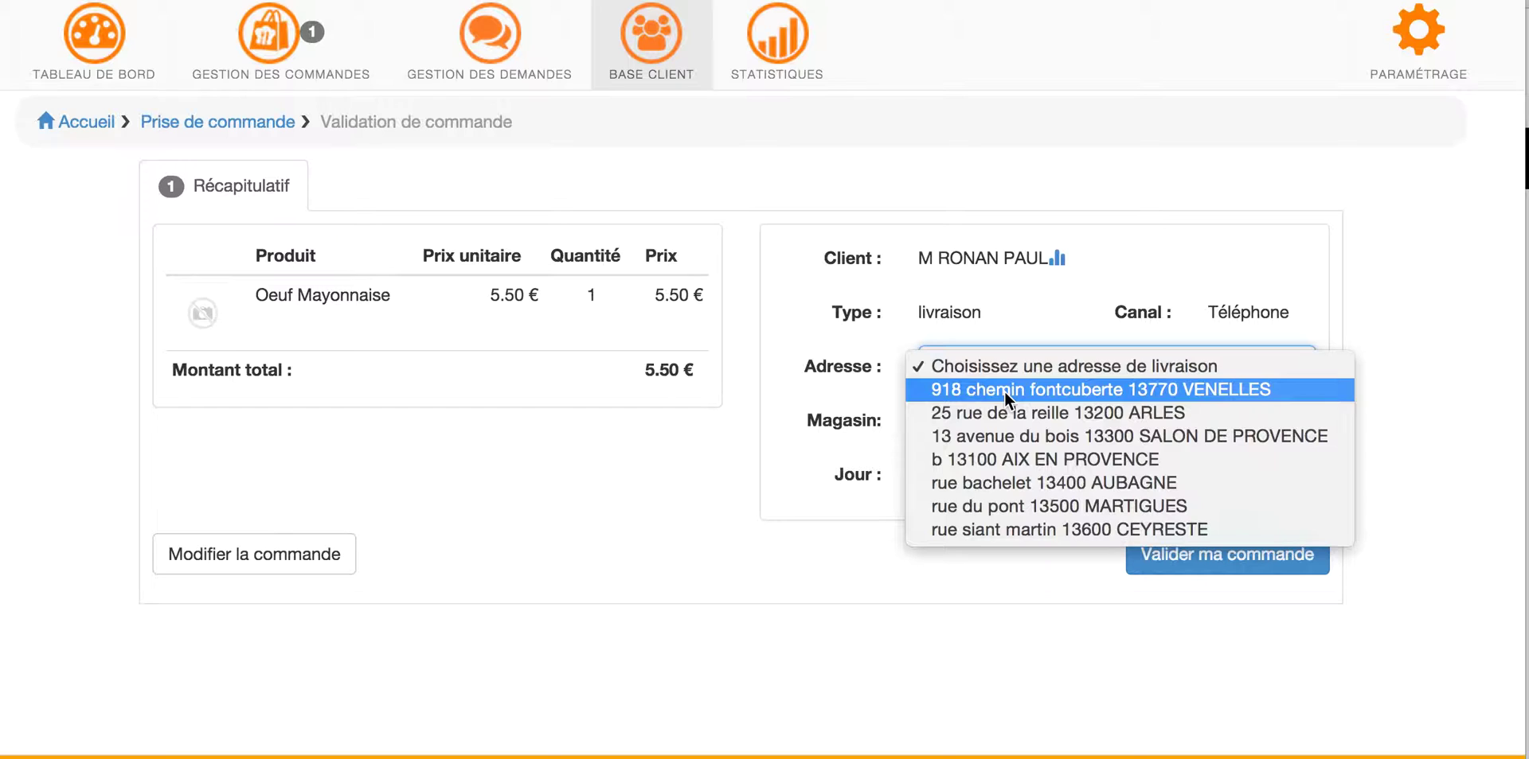
pyautogui.click(1026, 461)
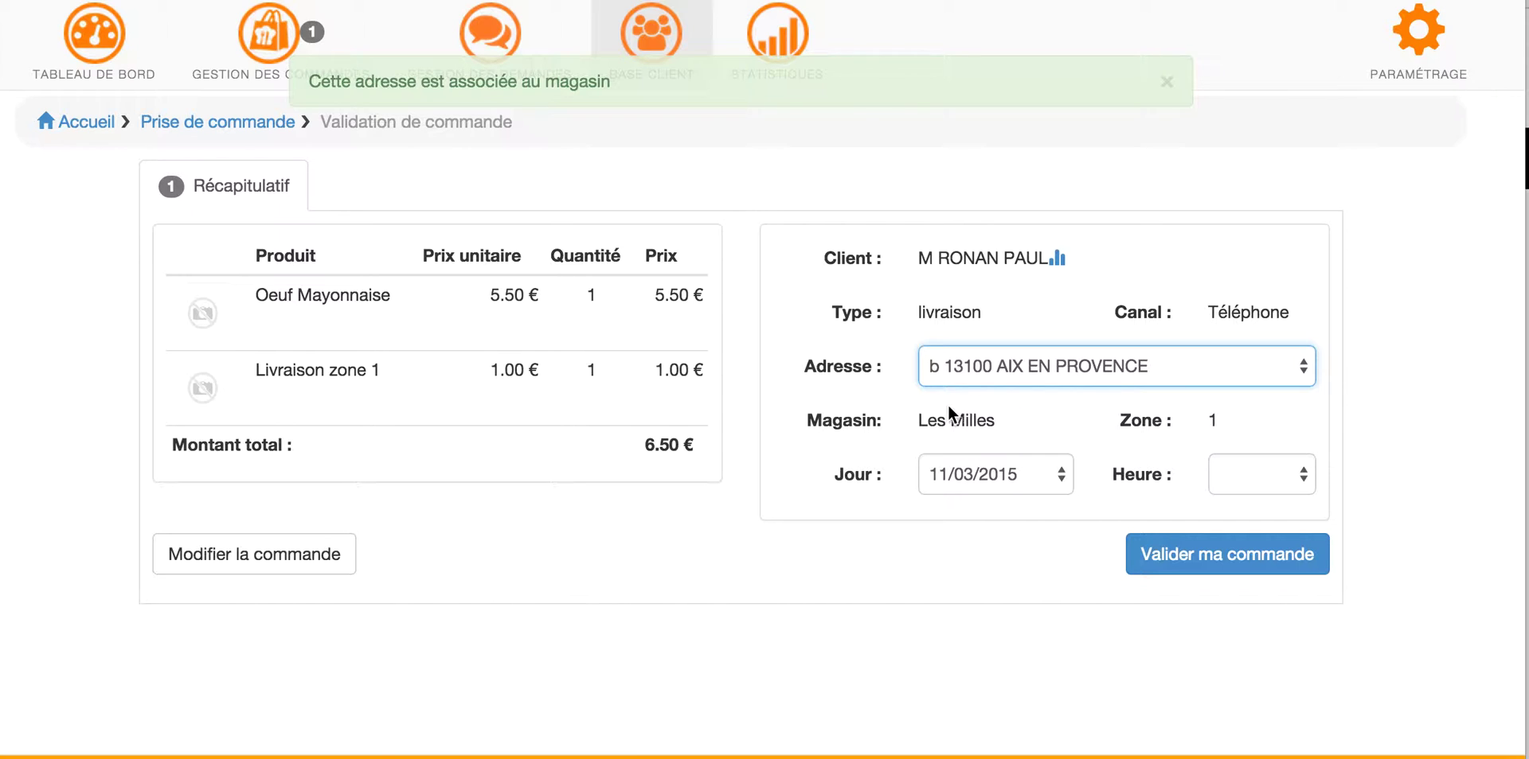
pyautogui.moveTo(911, 421); pyautogui.dragTo(1010, 423)
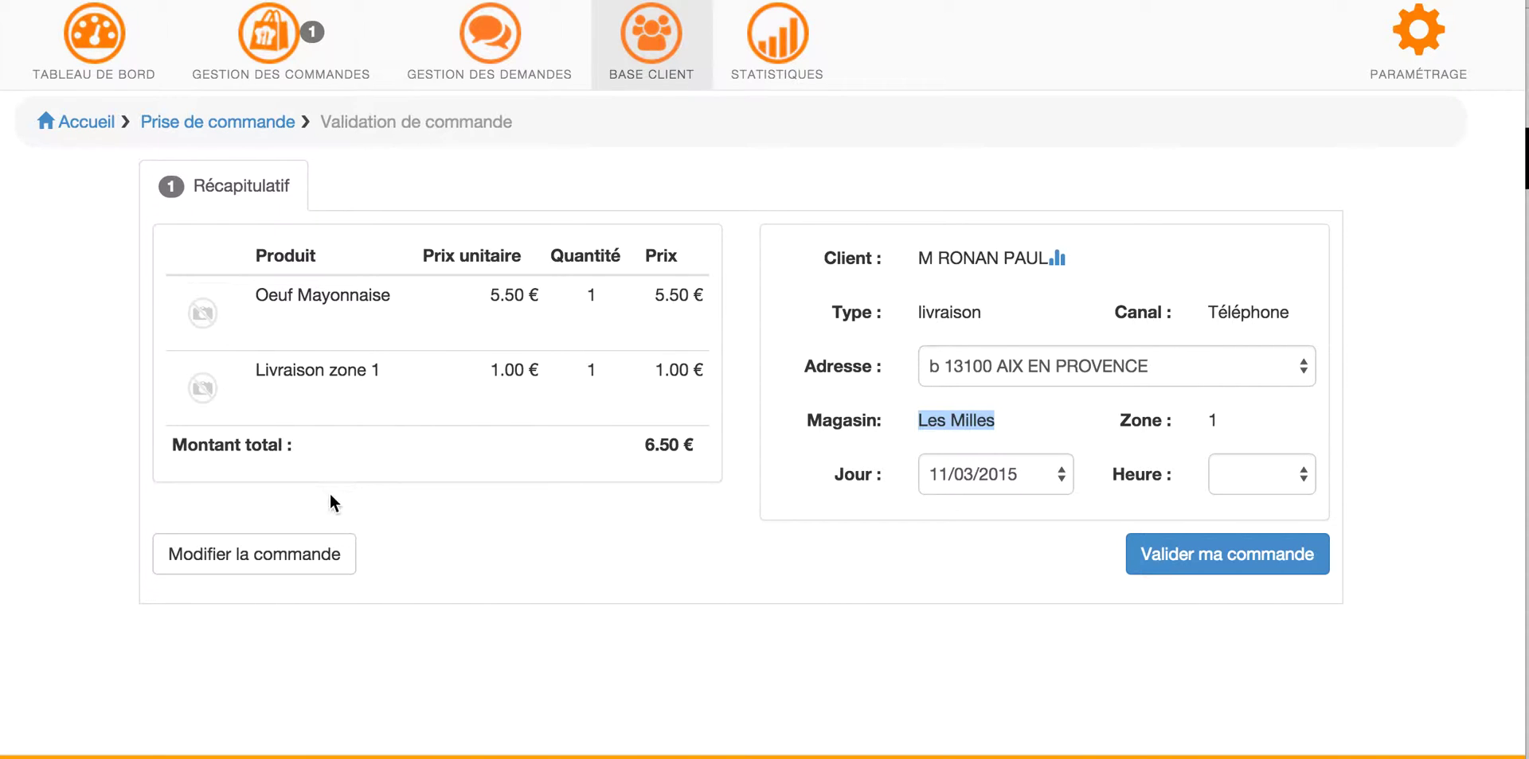
# Step: Return to the order, raise the Oeuf Mayonnaise quantity to 2 and validate the basket again
pyautogui.click(313, 554)
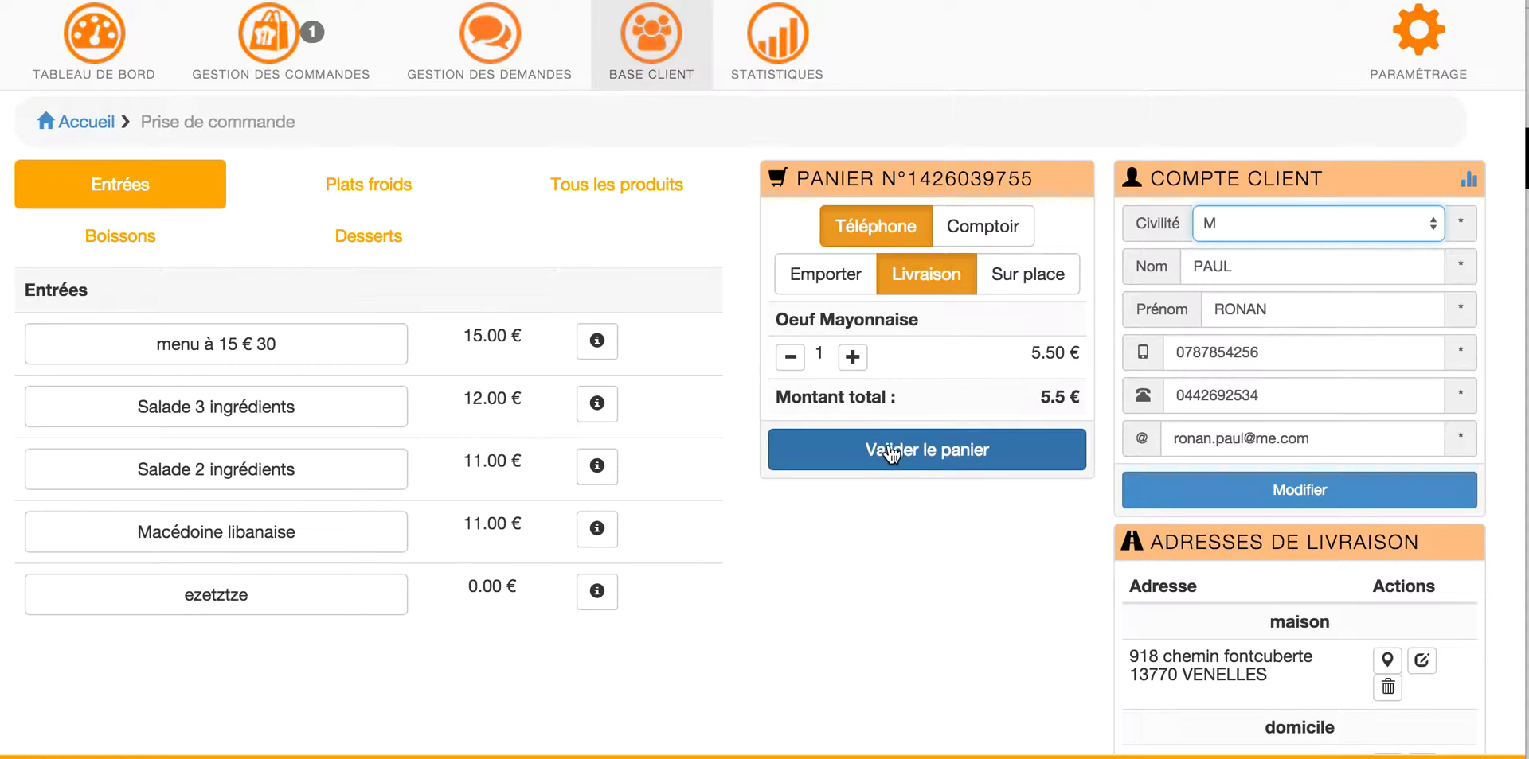
pyautogui.click(864, 366)
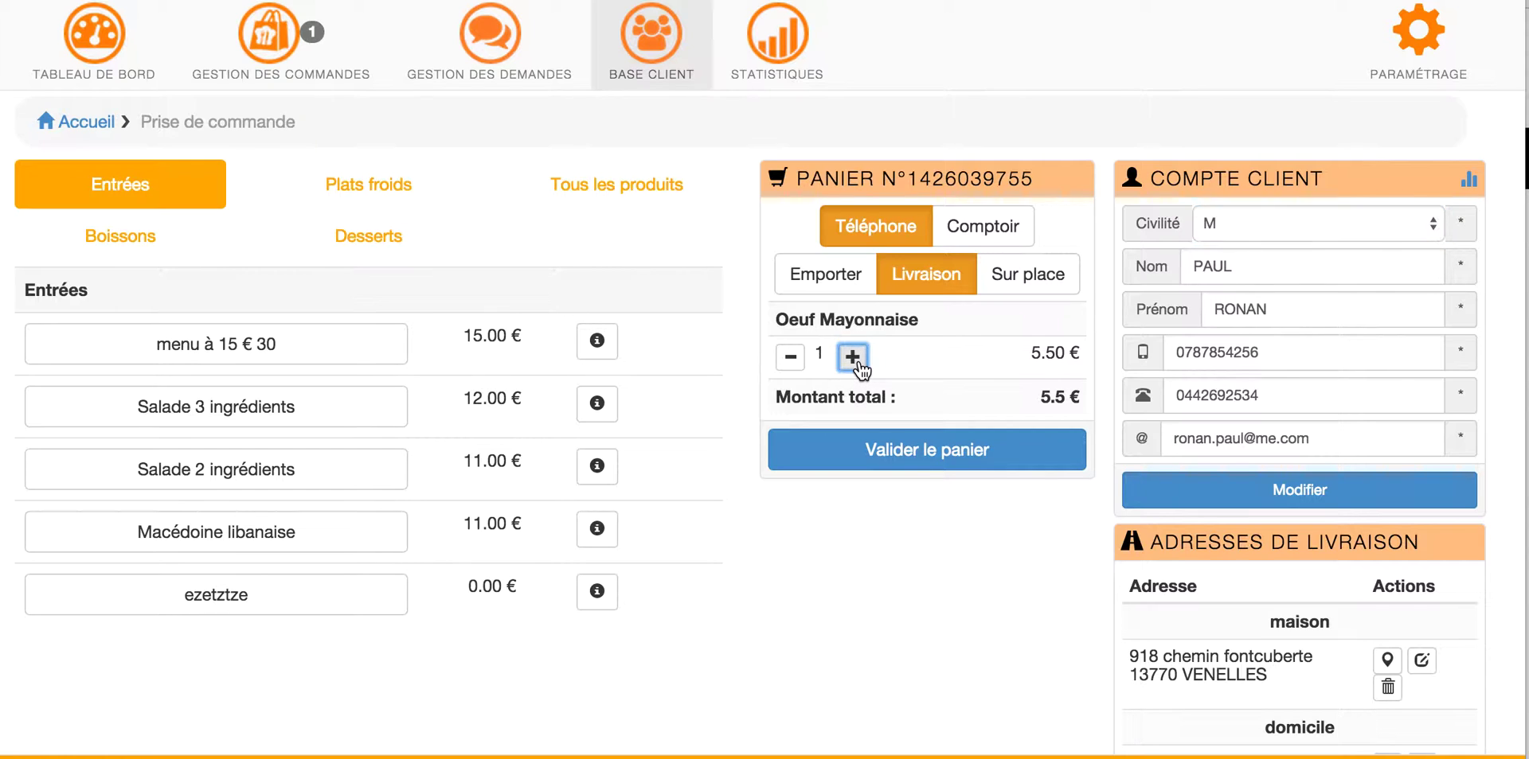
pyautogui.click(884, 443)
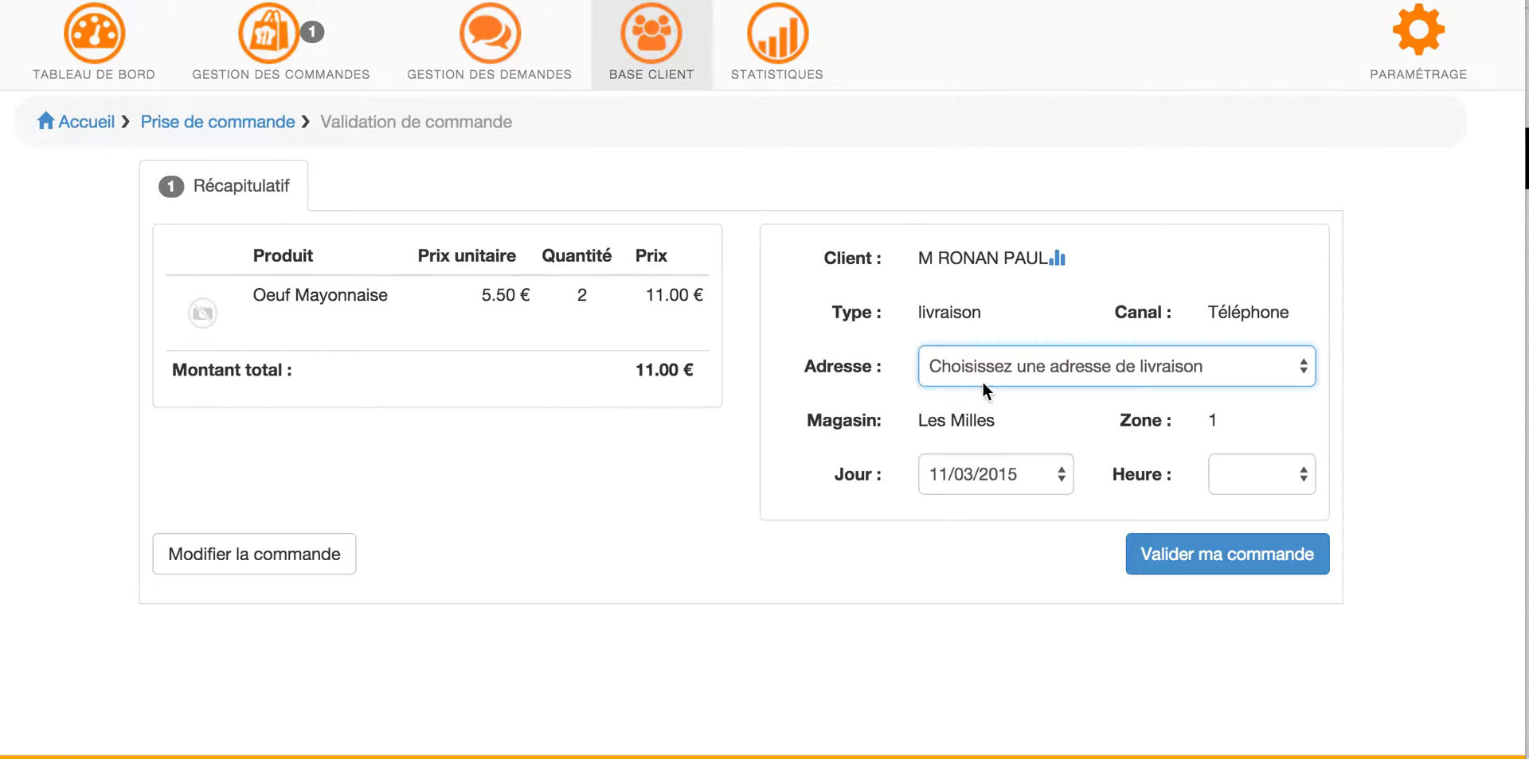
# Step: Select the customer's Aix-en-Provence, Arles and Salon-de-Provence delivery addresses in turn to compare the delivery charge for each zone
pyautogui.click(982, 379)
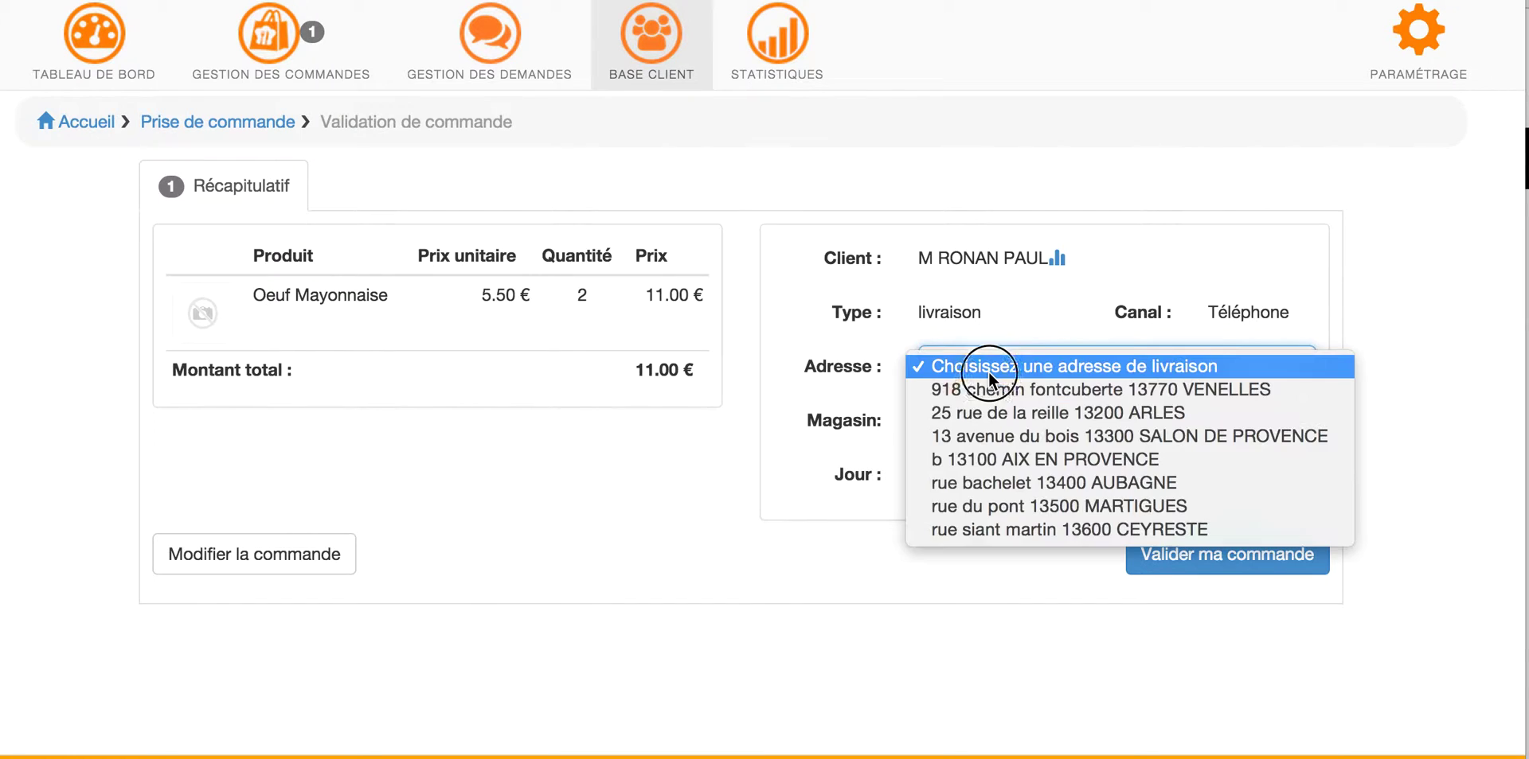
pyautogui.click(1013, 451)
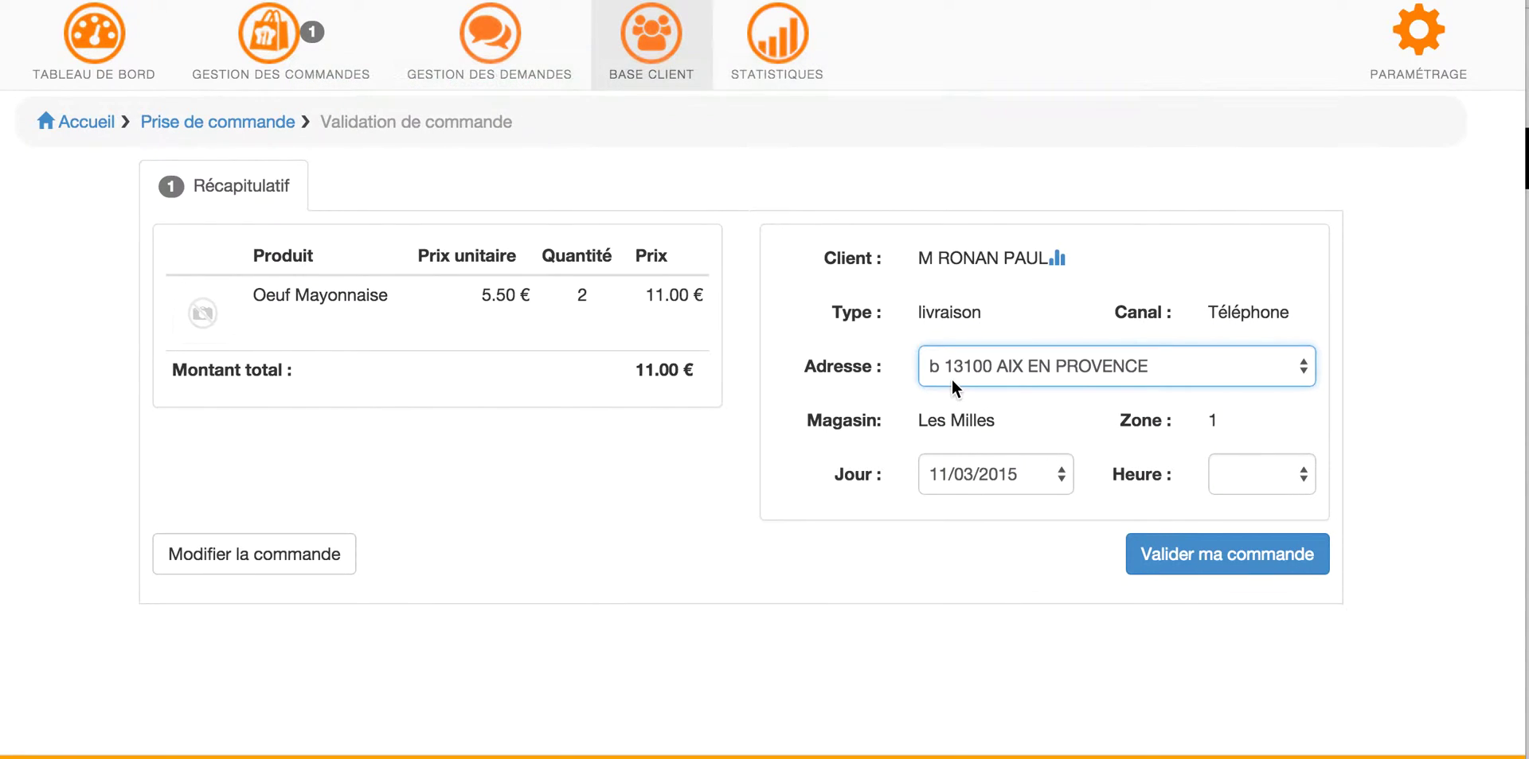
pyautogui.click(969, 368)
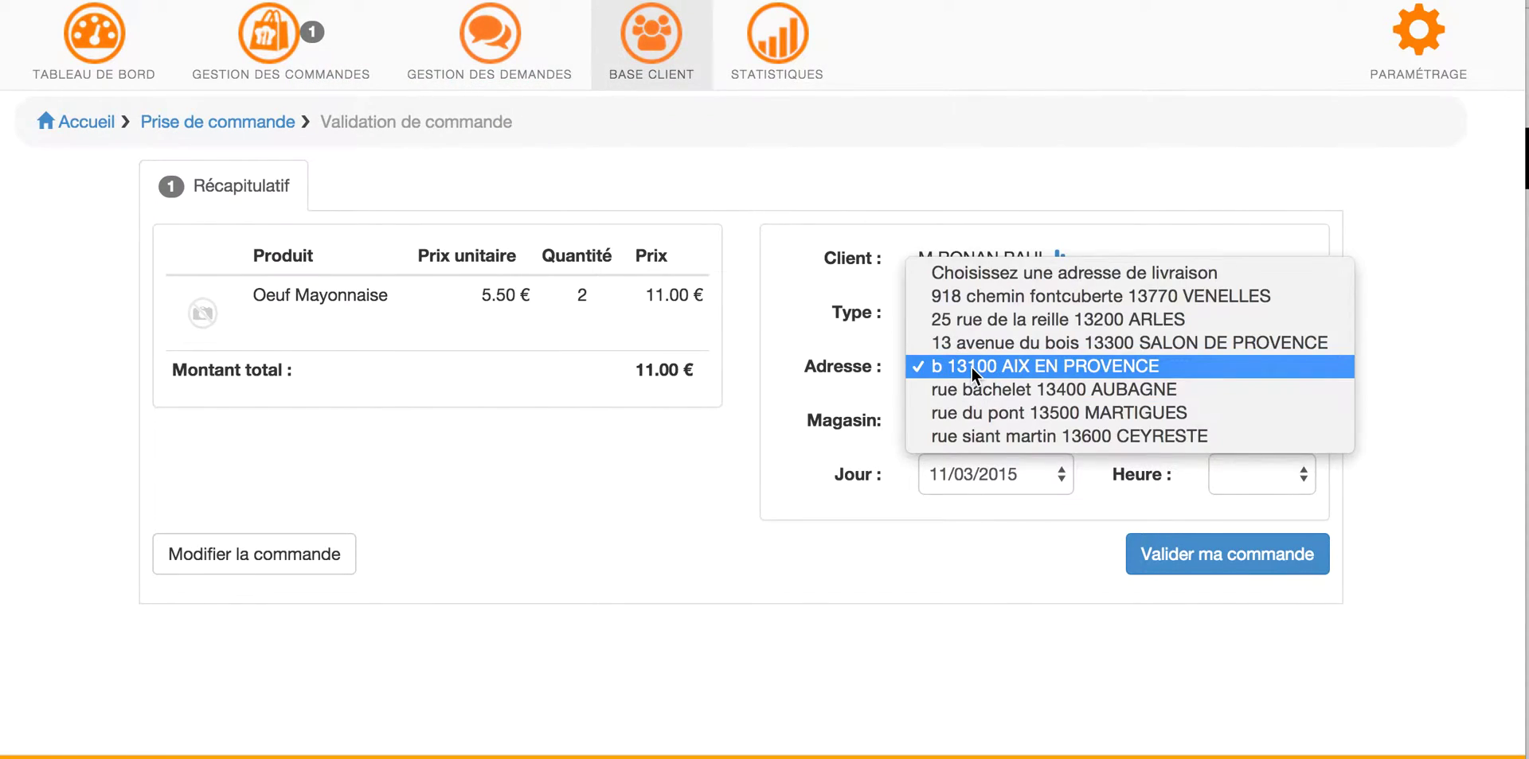
pyautogui.click(967, 318)
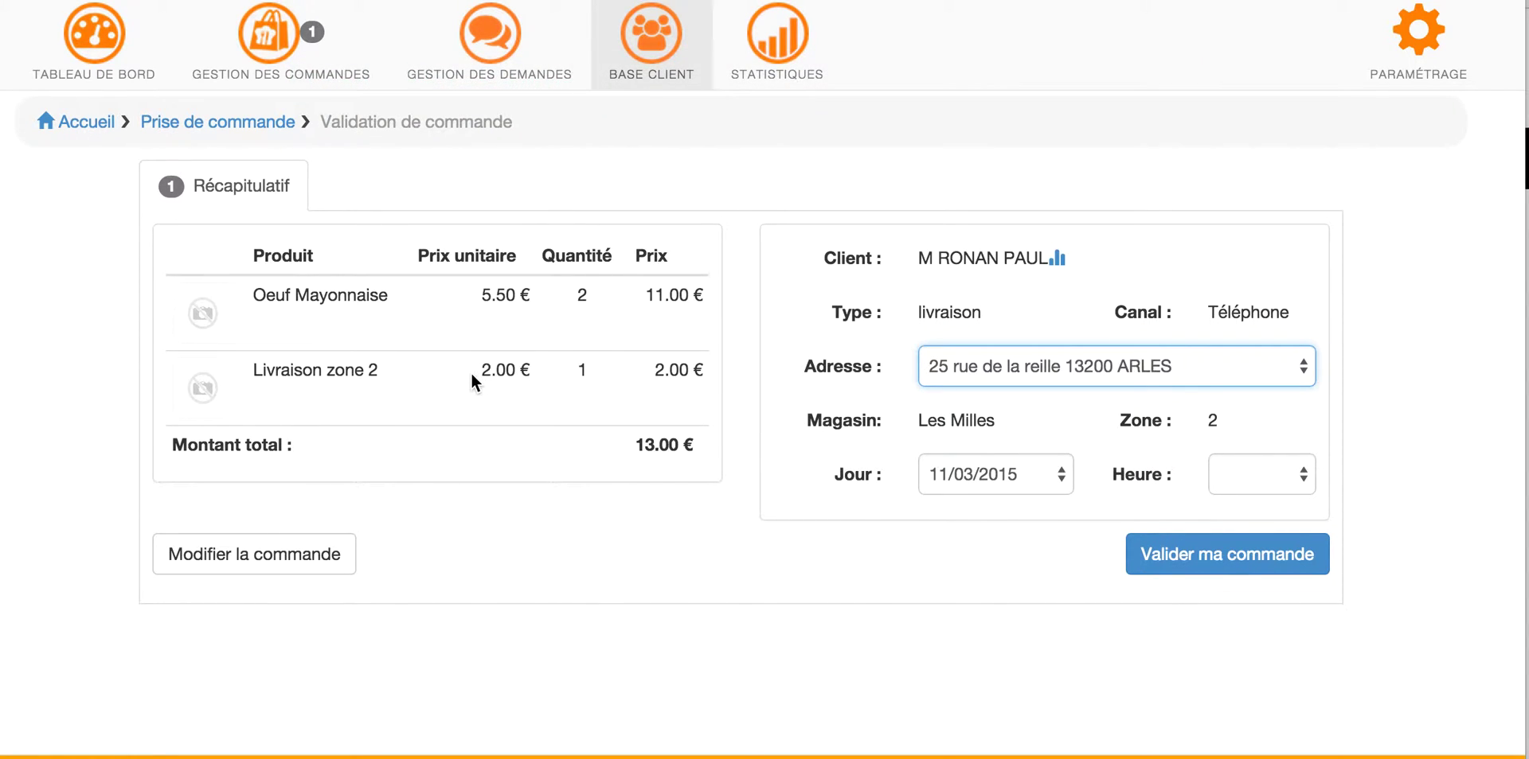
pyautogui.click(966, 366)
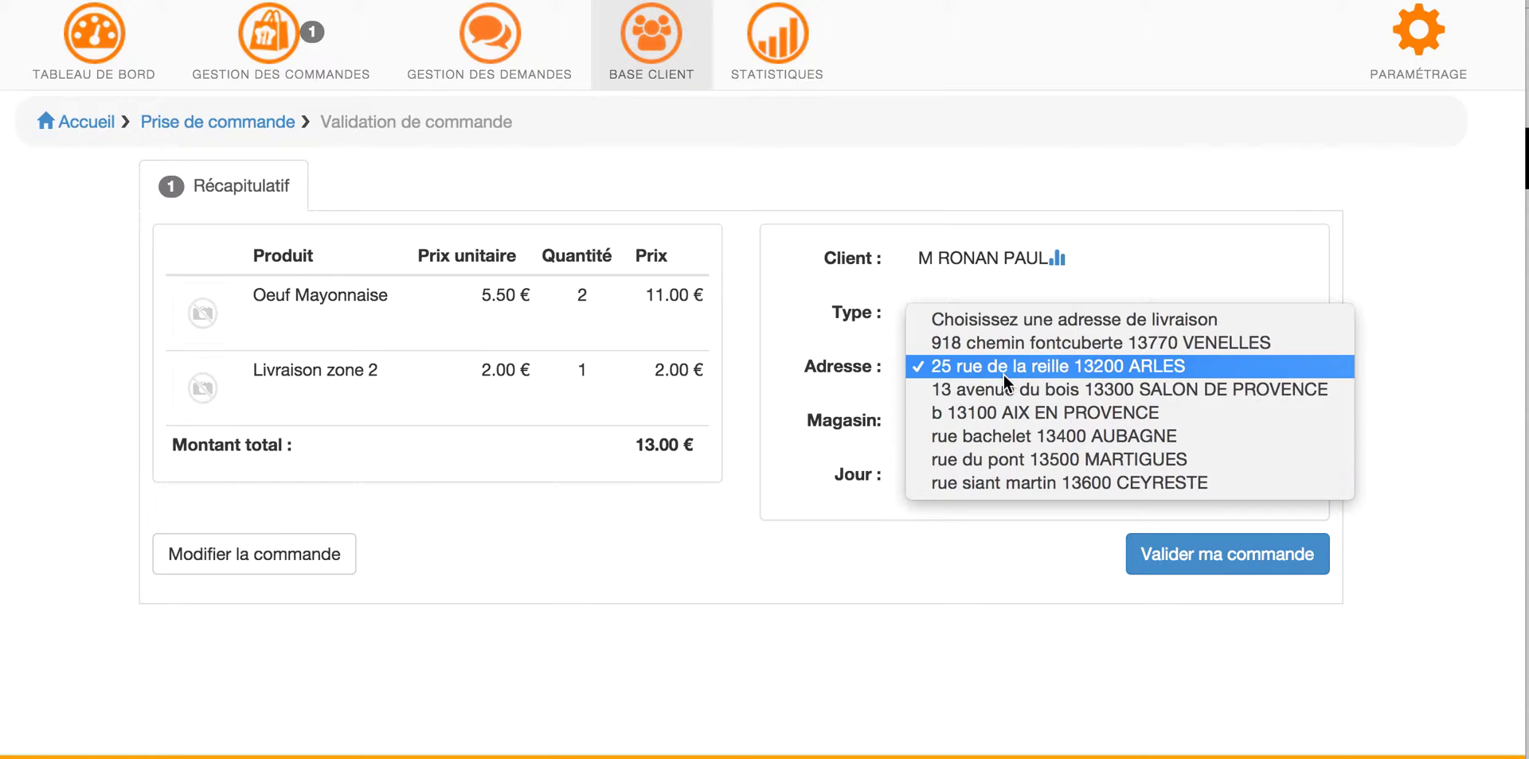
pyautogui.click(1004, 389)
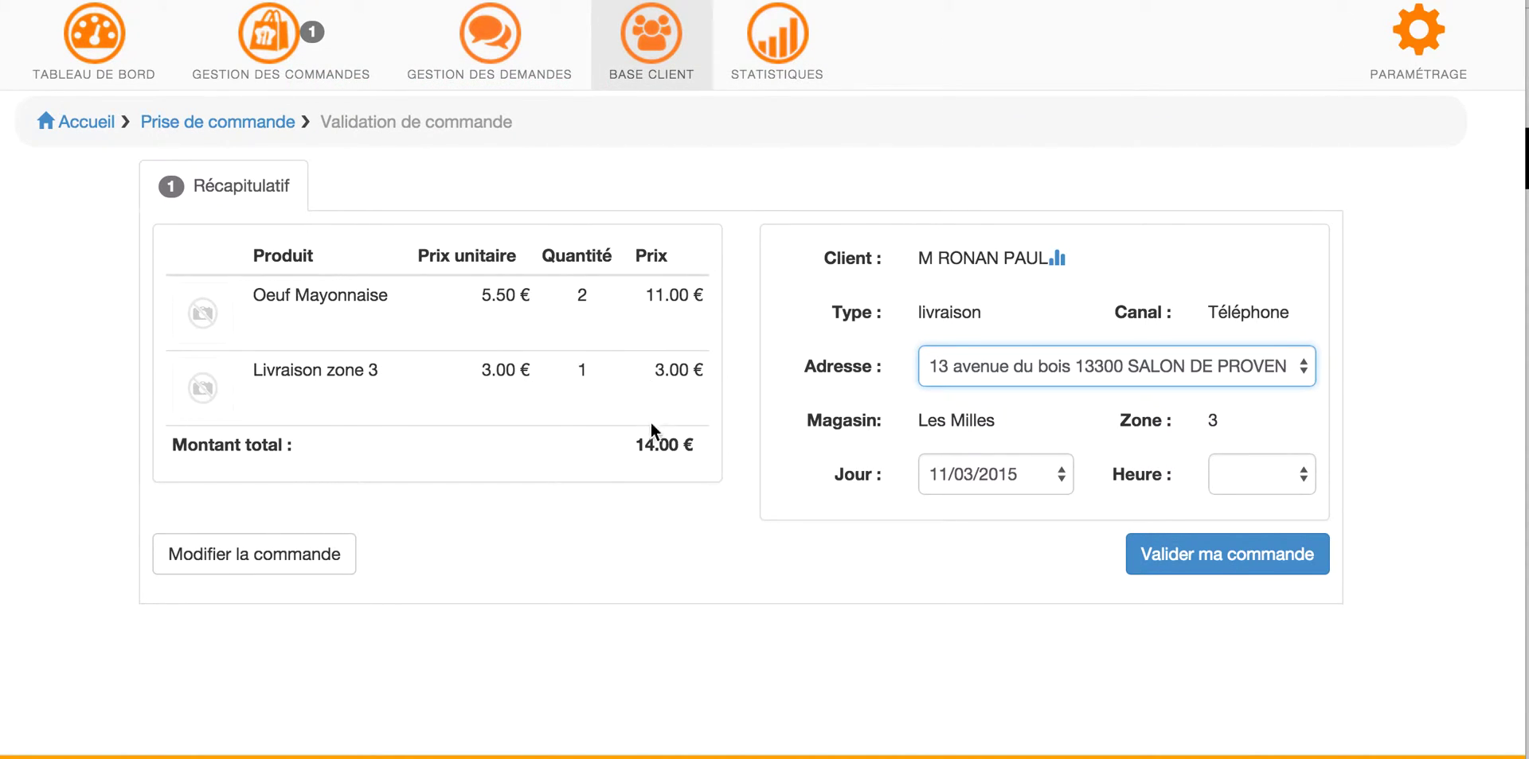
# Step: Return to the order and raise the Oeuf Mayonnaise quantity to 4
pyautogui.click(335, 551)
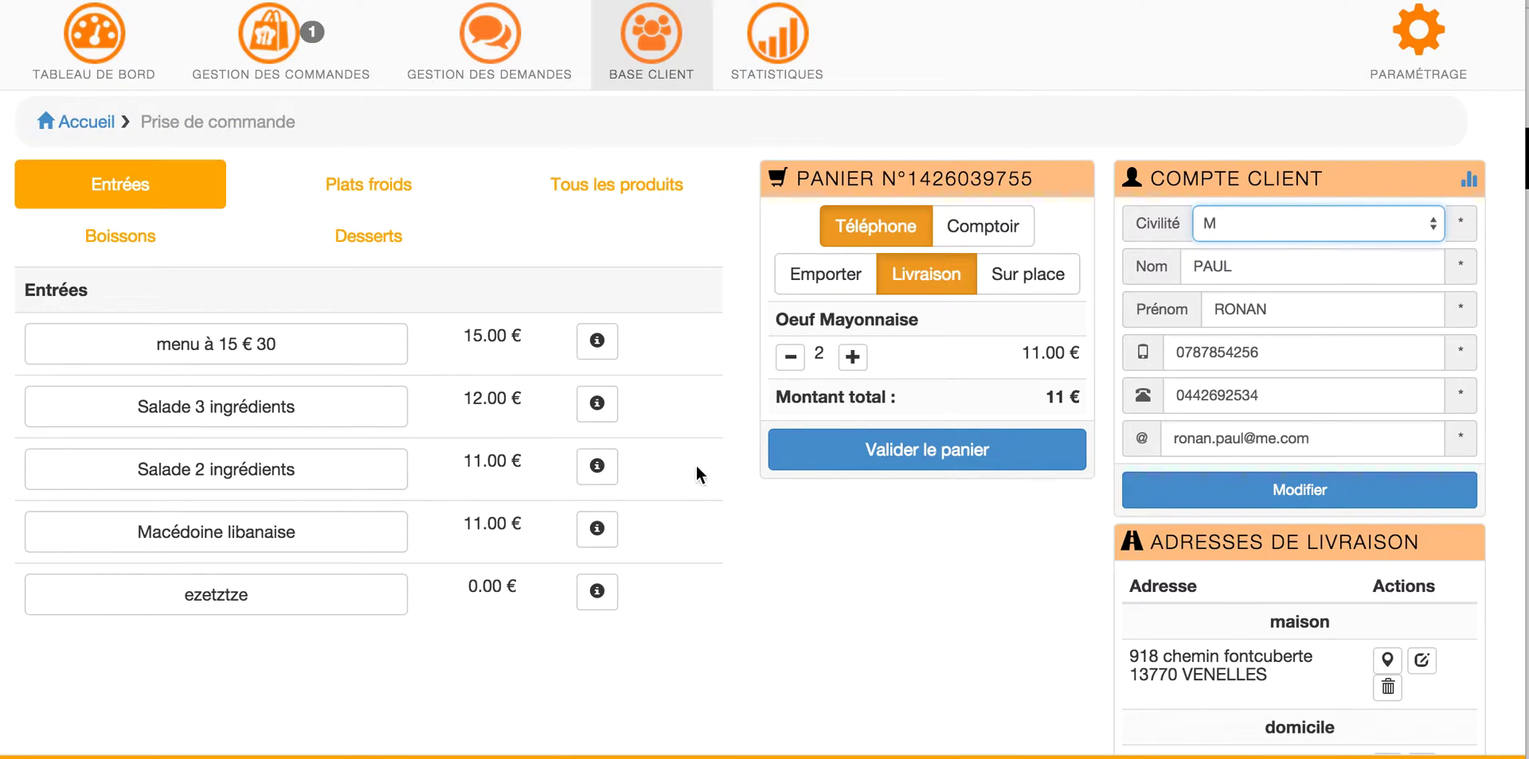
pyautogui.click(852, 357)
pyautogui.click(852, 357)
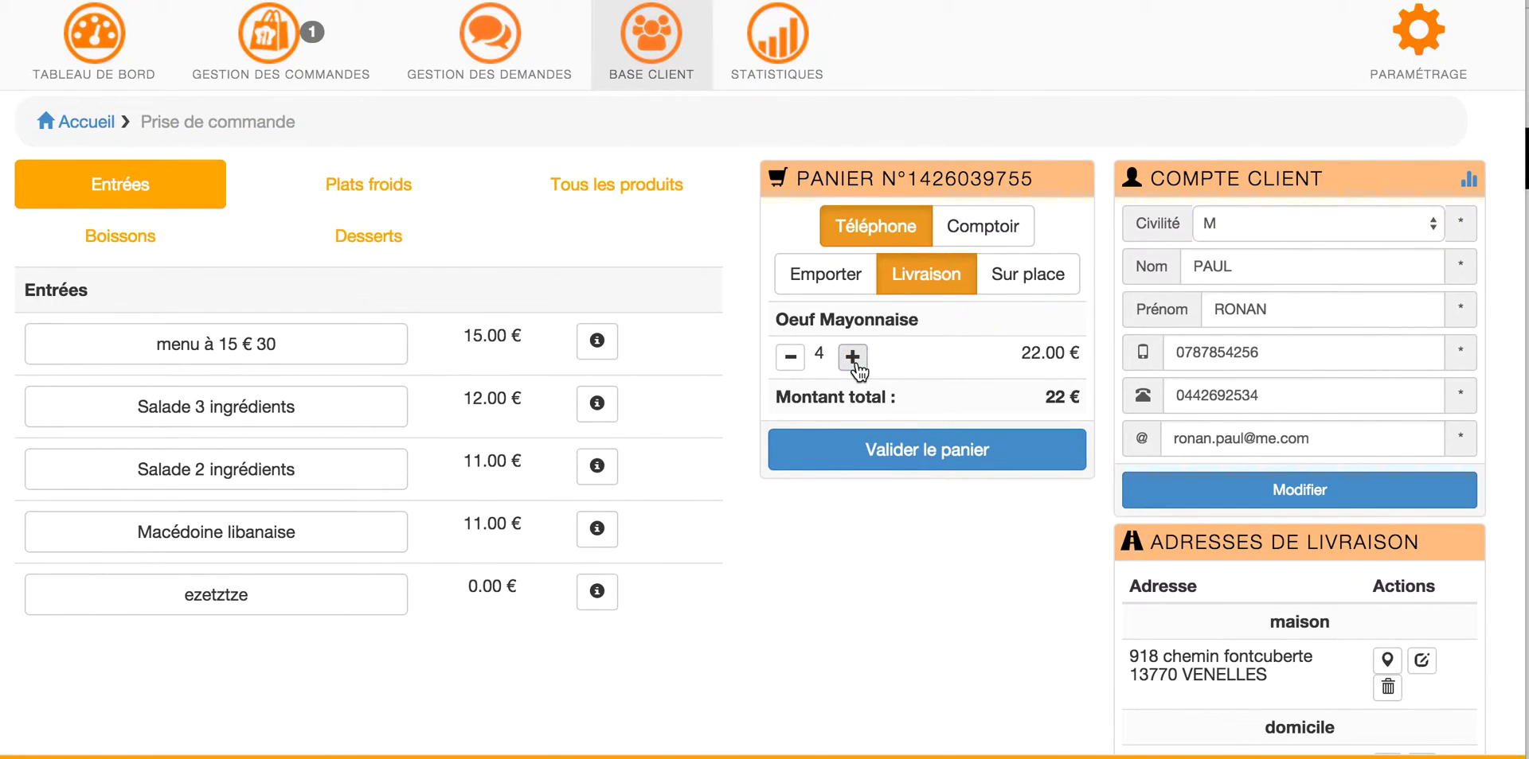
# Step: Validate the basket and select the customer's Salon-de-Provence and Aubagne delivery addresses in turn to compare the store, zone and delivery charge
pyautogui.click(872, 450)
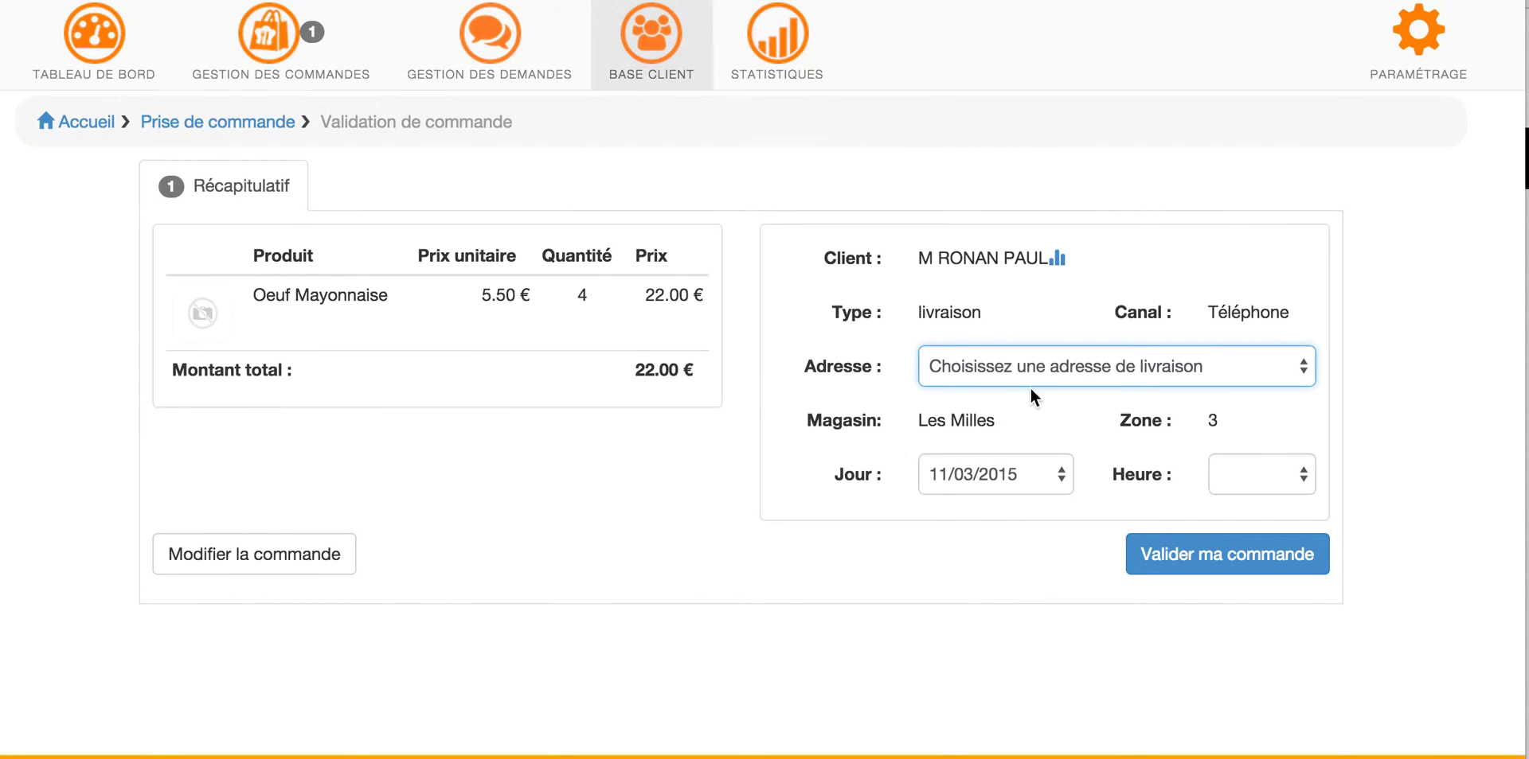
pyautogui.click(1035, 369)
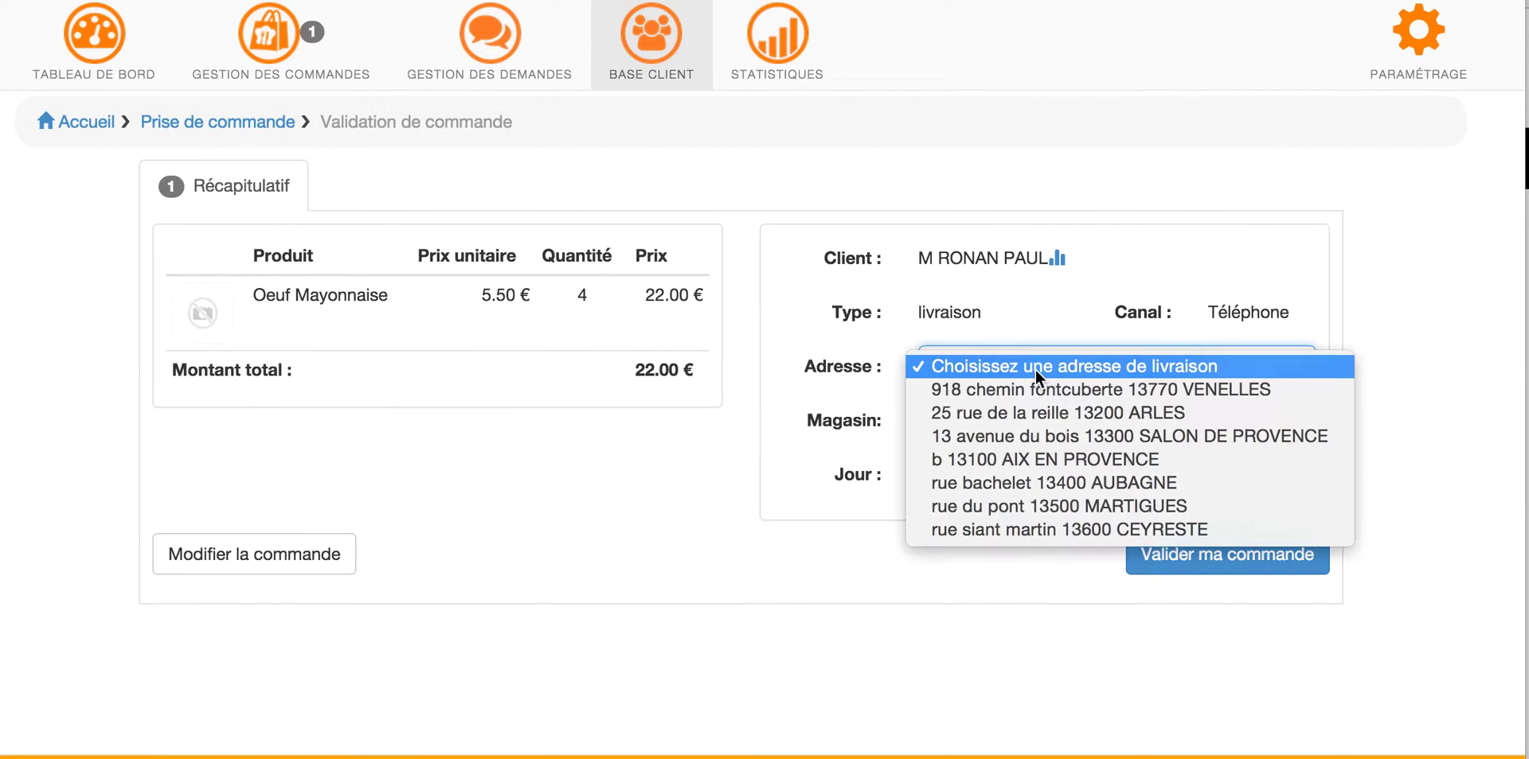
pyautogui.click(1035, 434)
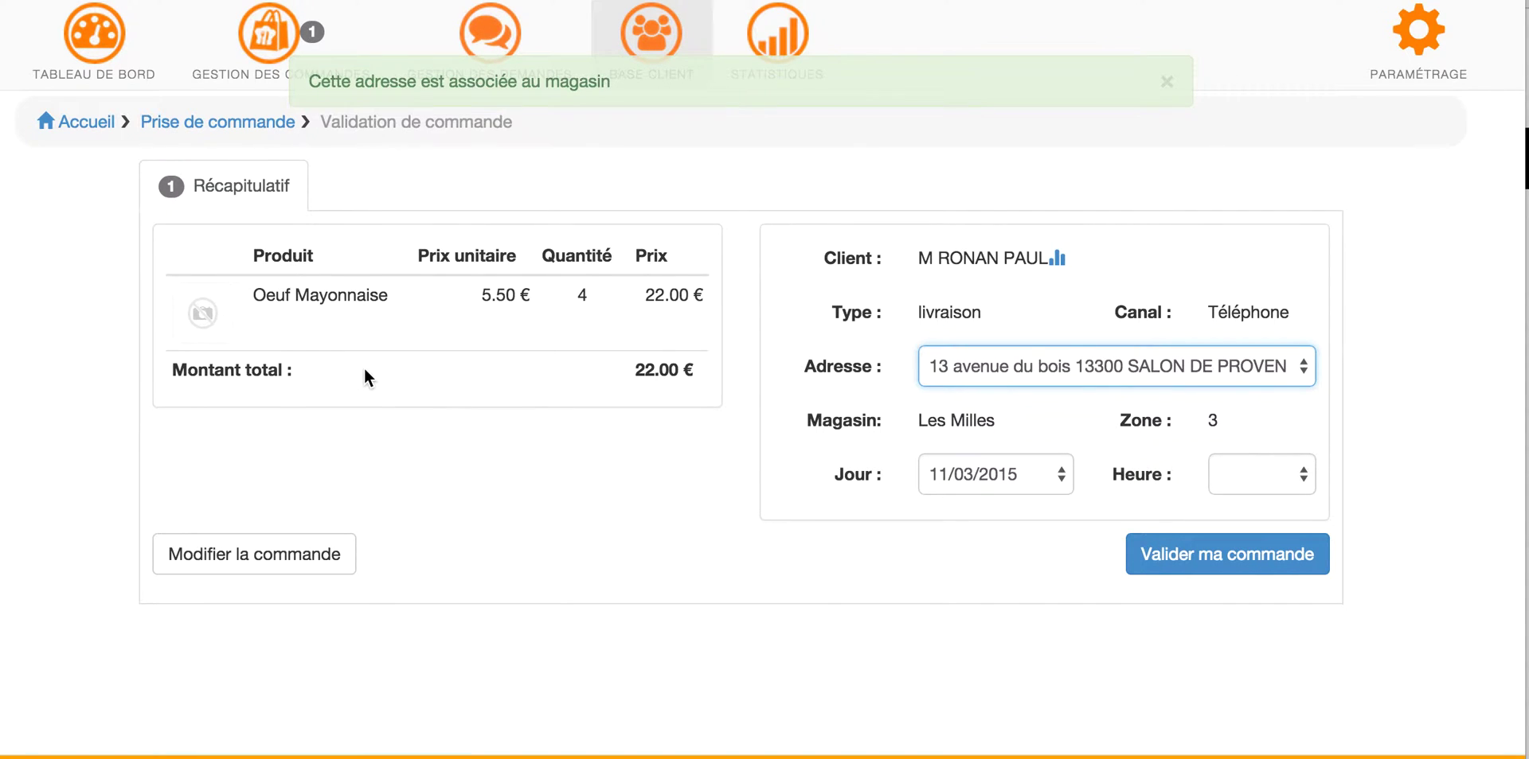
pyautogui.click(990, 367)
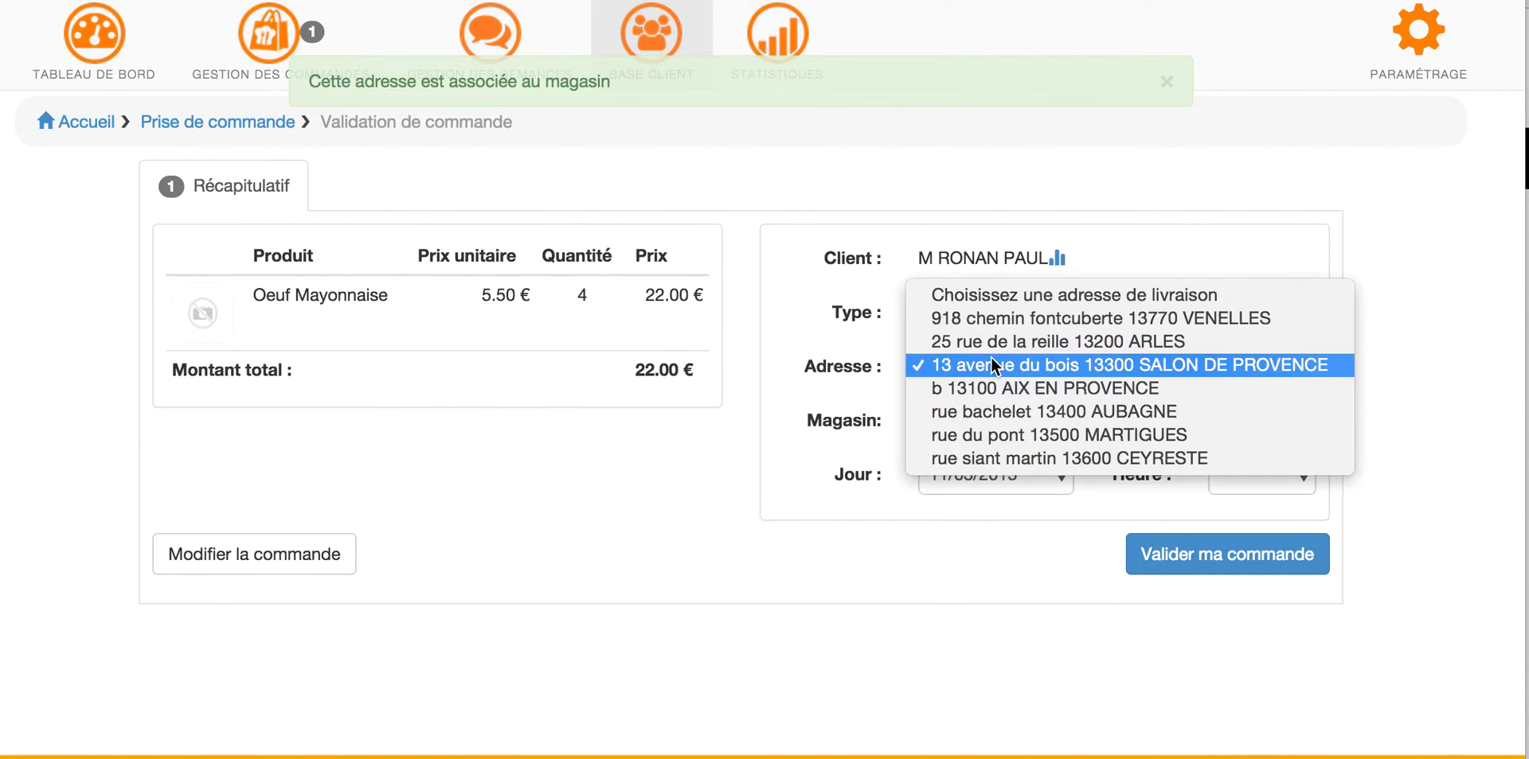
pyautogui.click(999, 412)
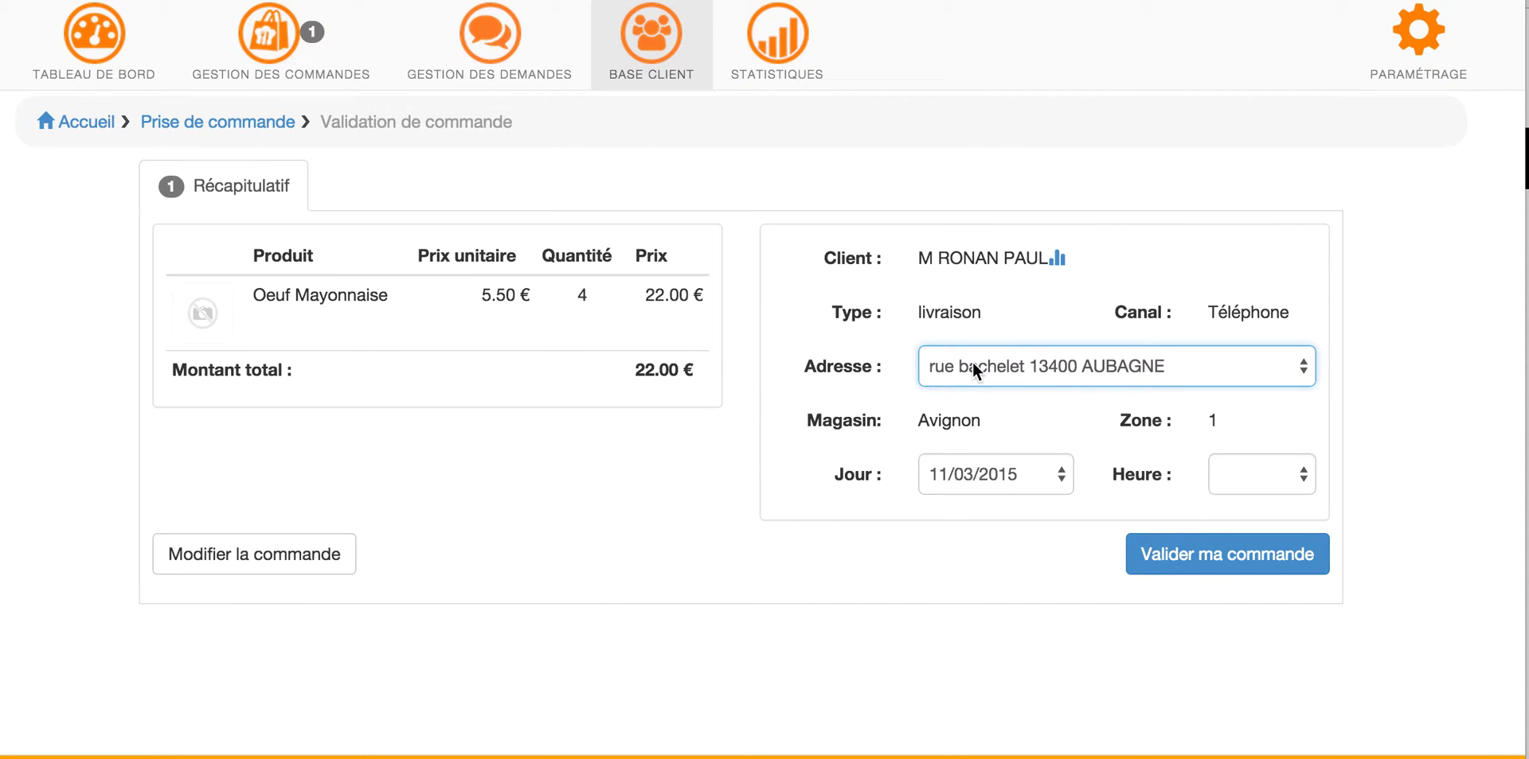
# Step: Return to the order, reduce the Oeuf Mayonnaise quantity to 2 and validate the basket again
pyautogui.click(318, 570)
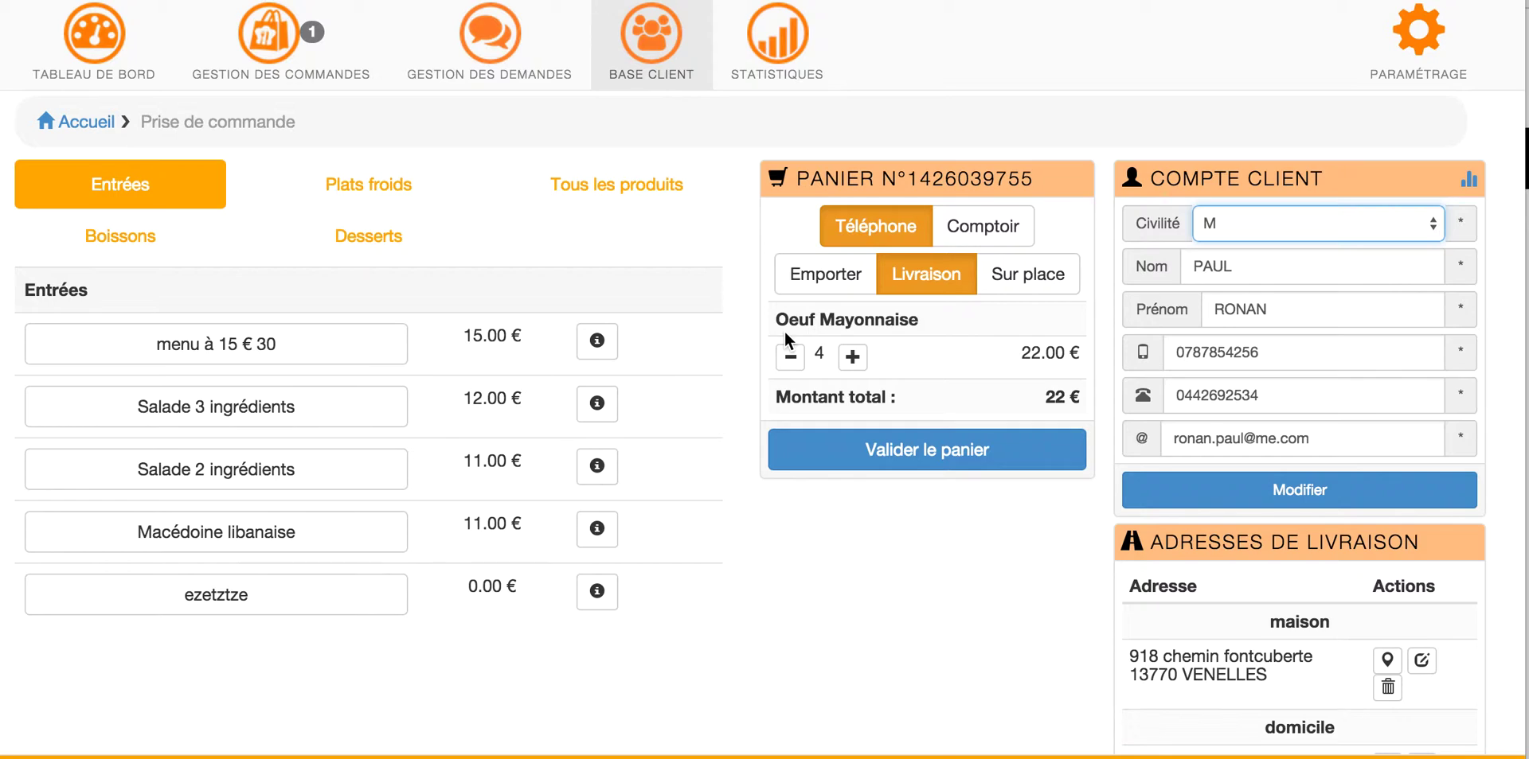
pyautogui.click(790, 359)
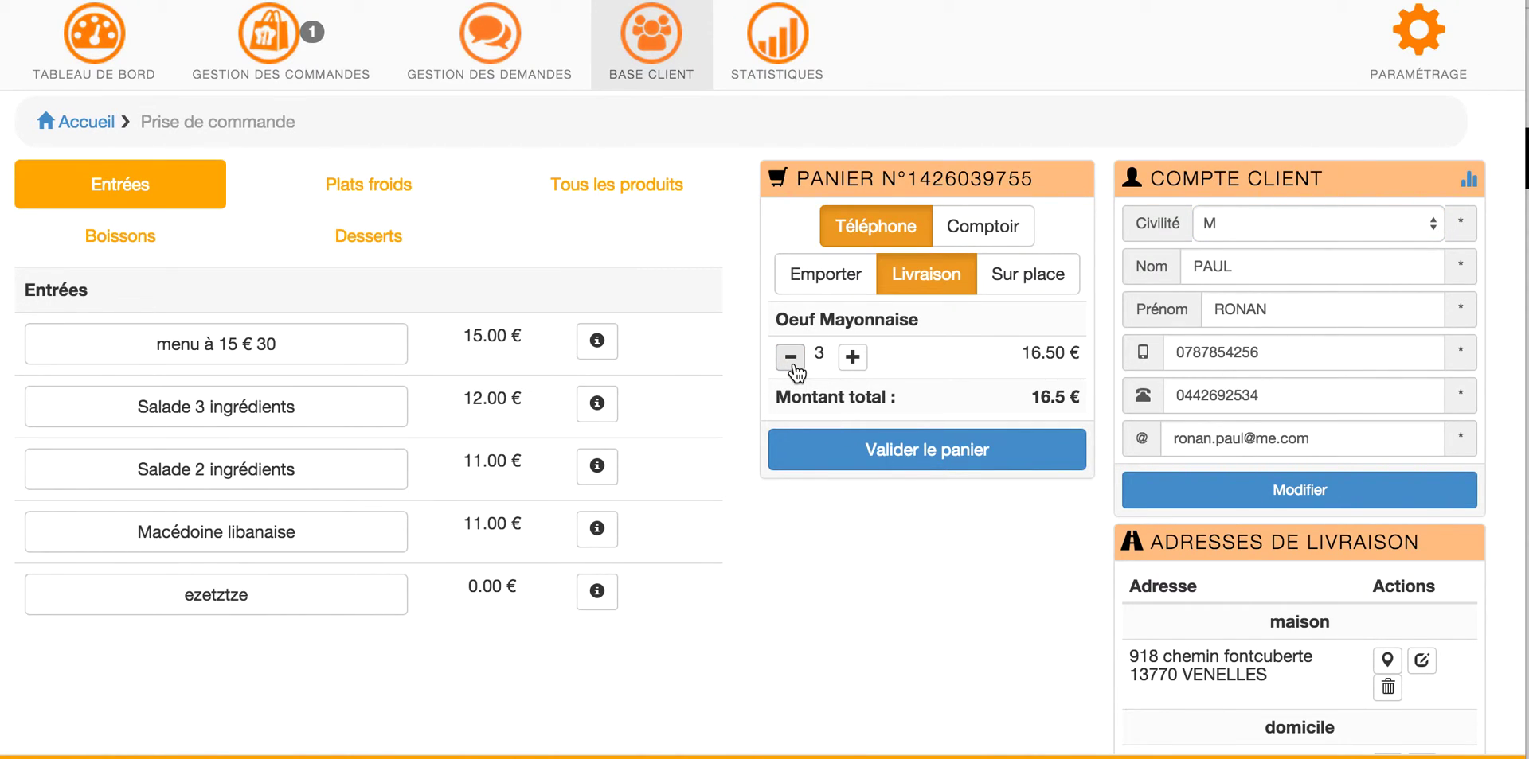
pyautogui.click(790, 356)
pyautogui.click(881, 448)
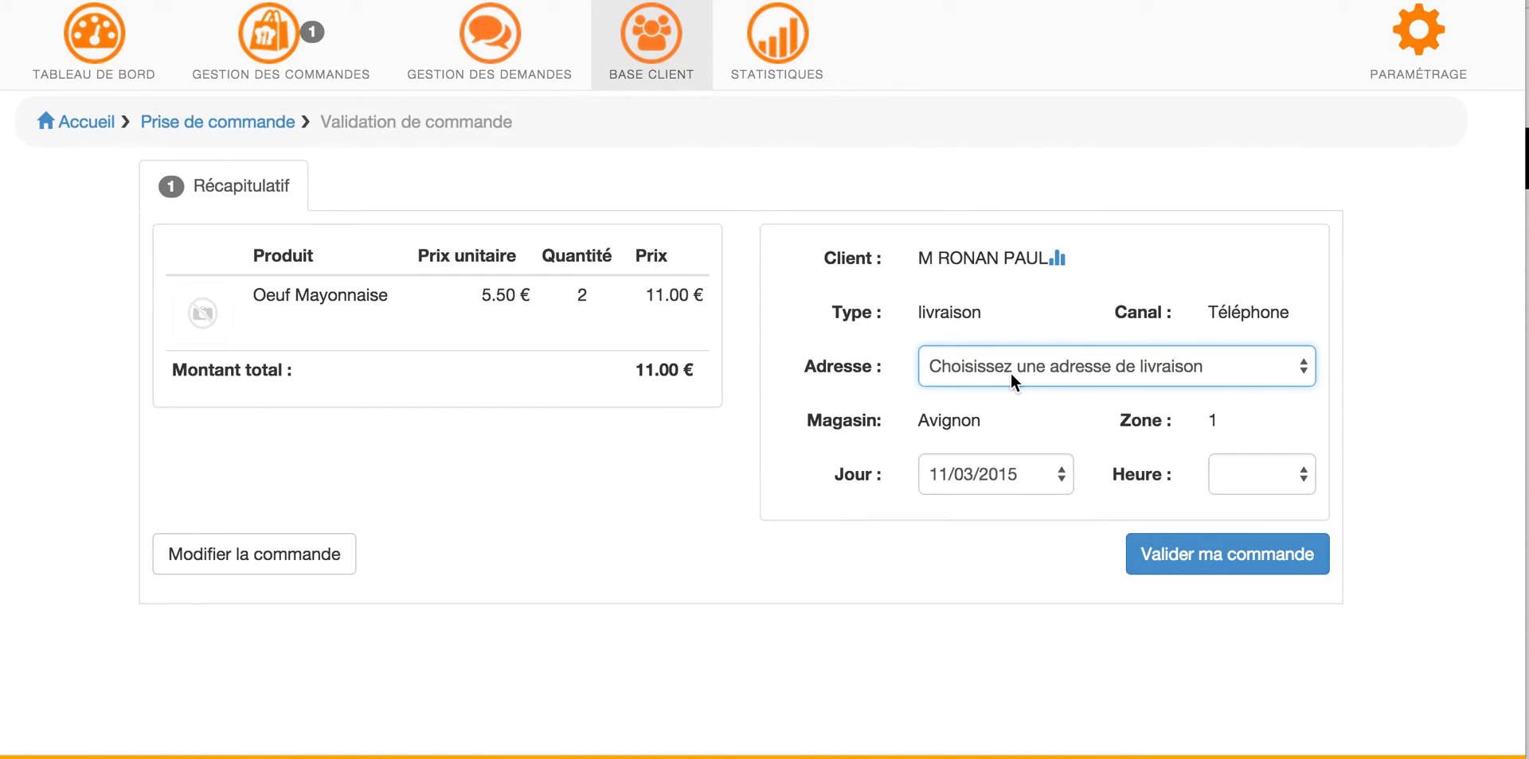
# Step: Choose the customer's Martigues delivery address for the order and check the delivery charge applied
pyautogui.click(1011, 371)
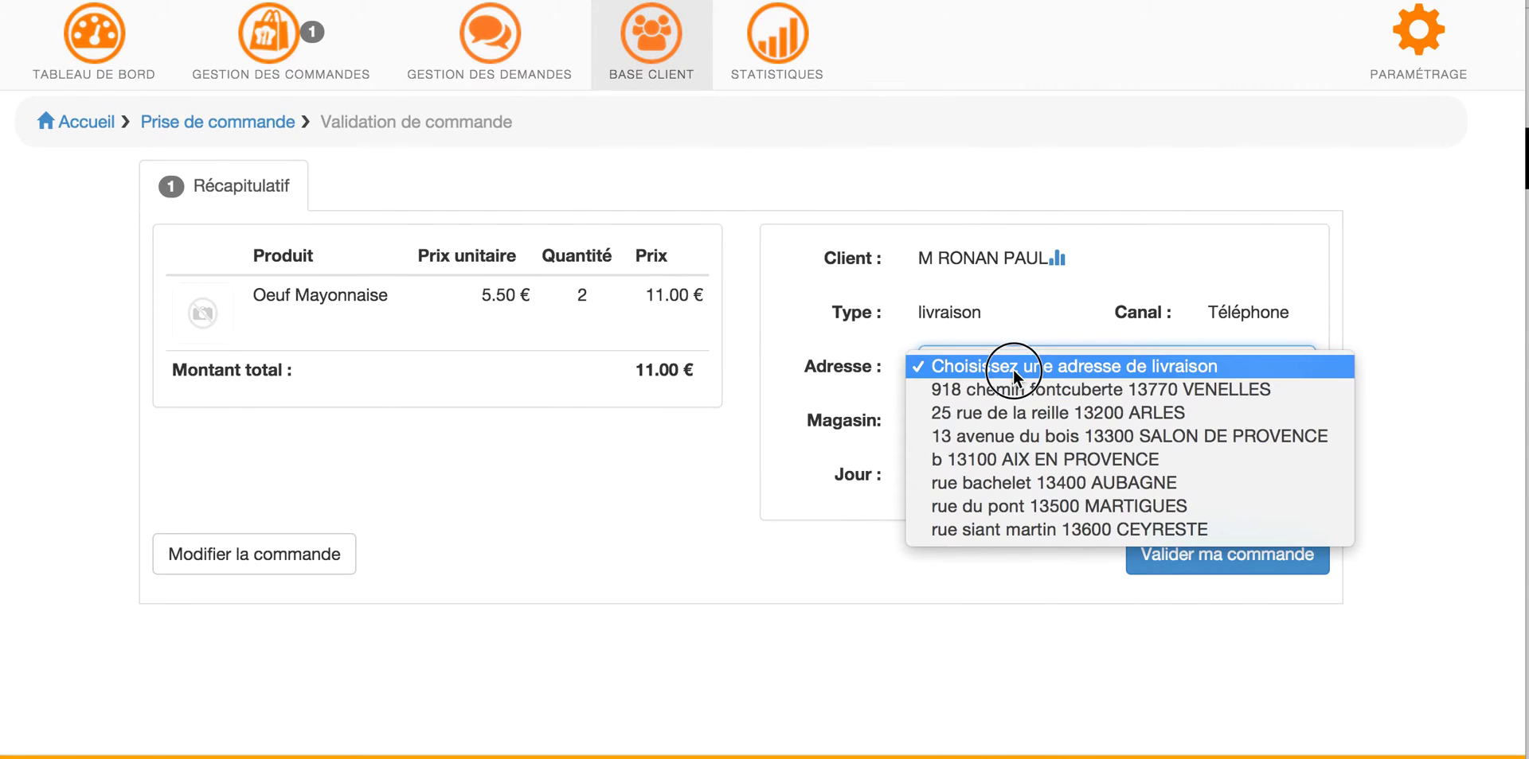
pyautogui.click(1044, 506)
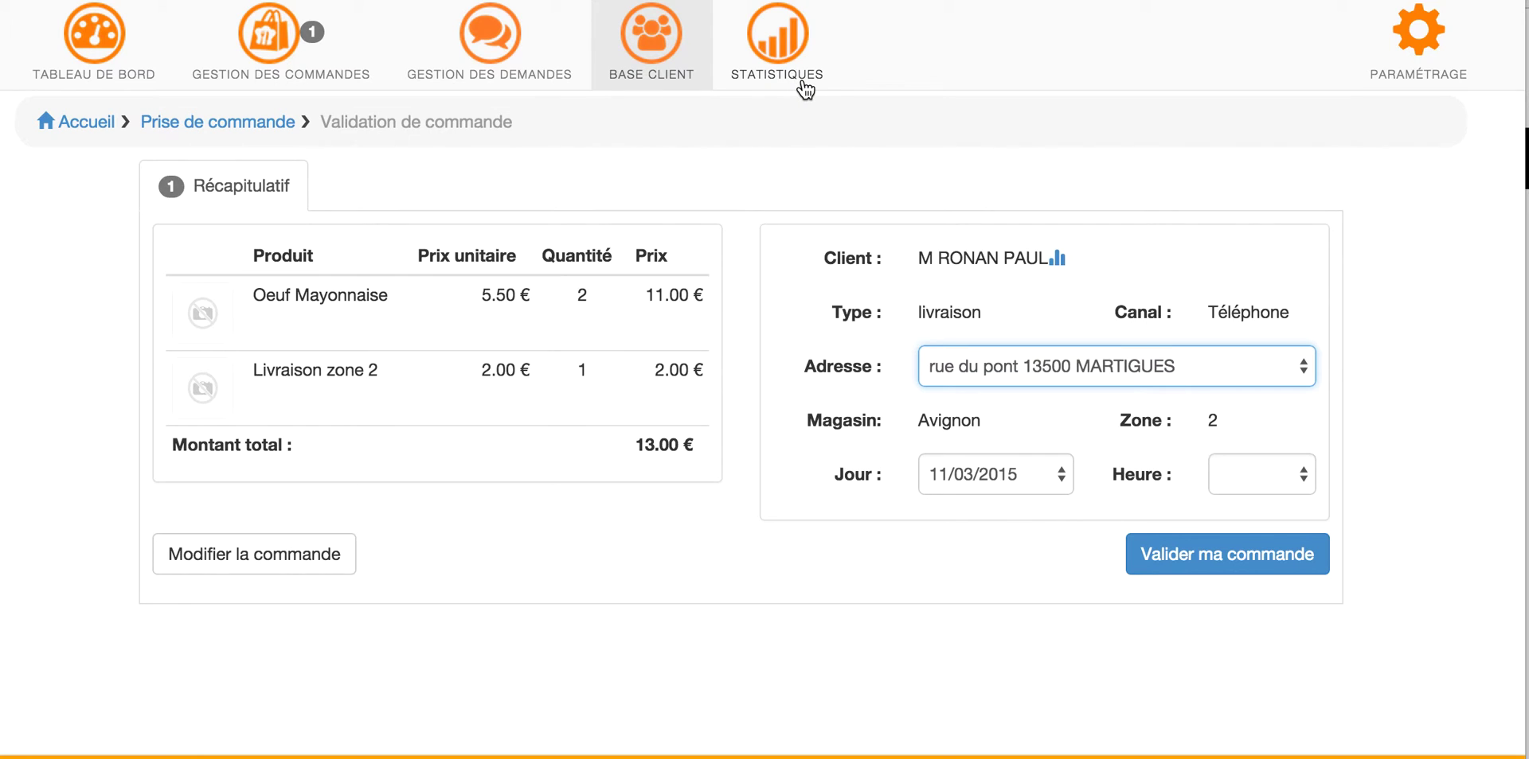
pyautogui.press('super+Tab')
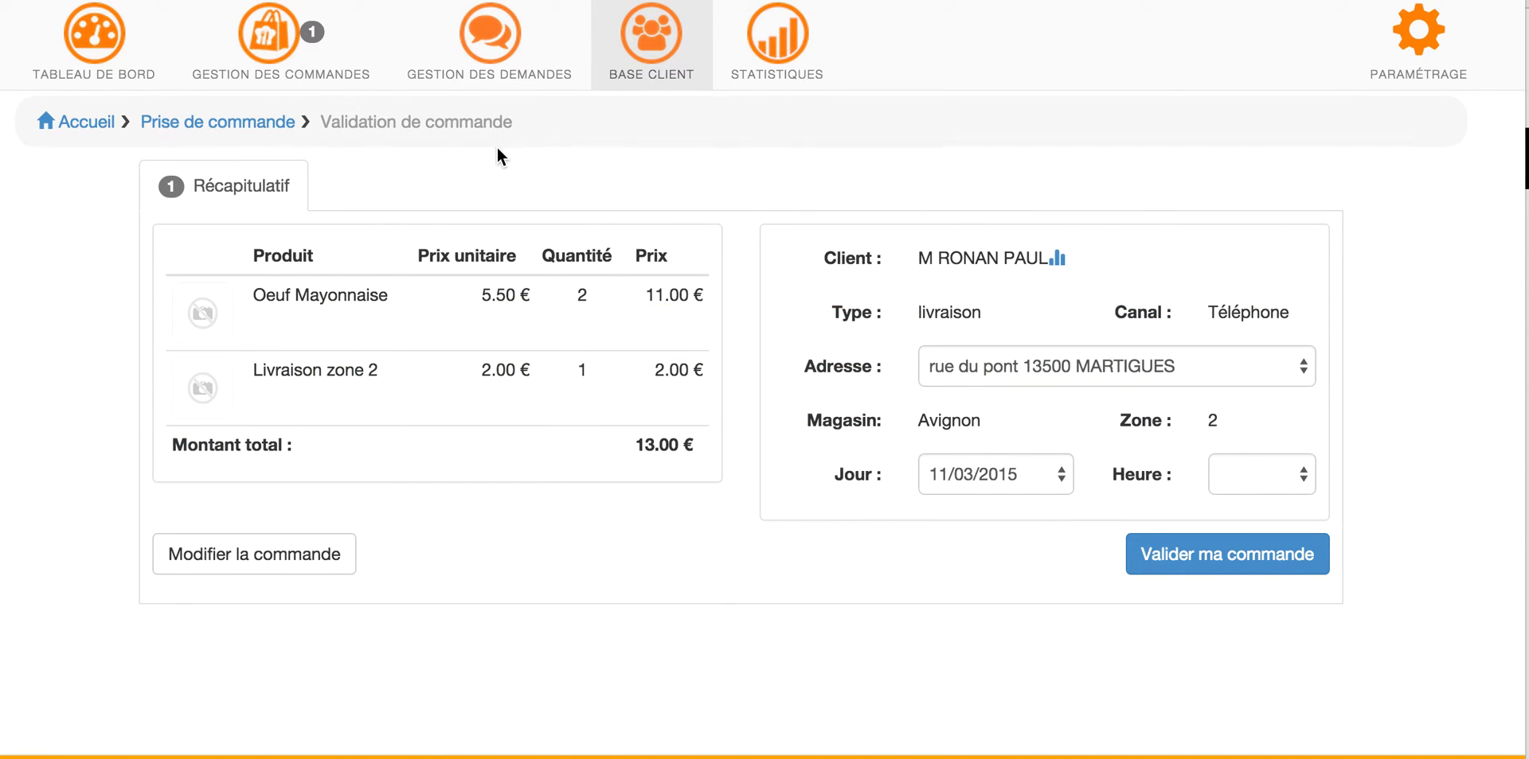